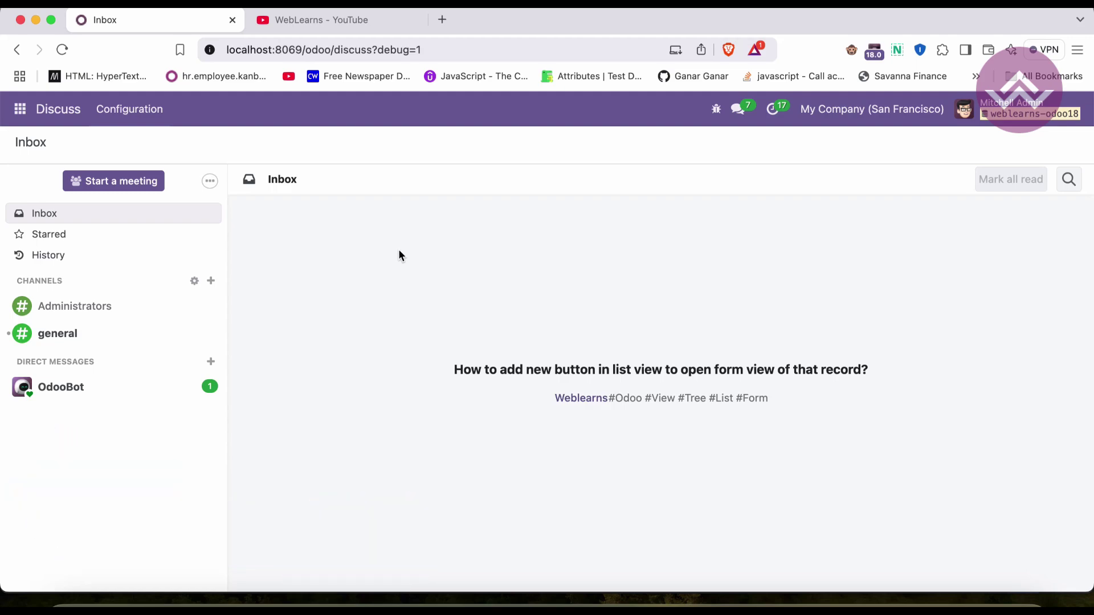
# Switch from the Odoo Inbox to the 'WebLearns - YouTube' browser tab
pyautogui.click(361, 20)
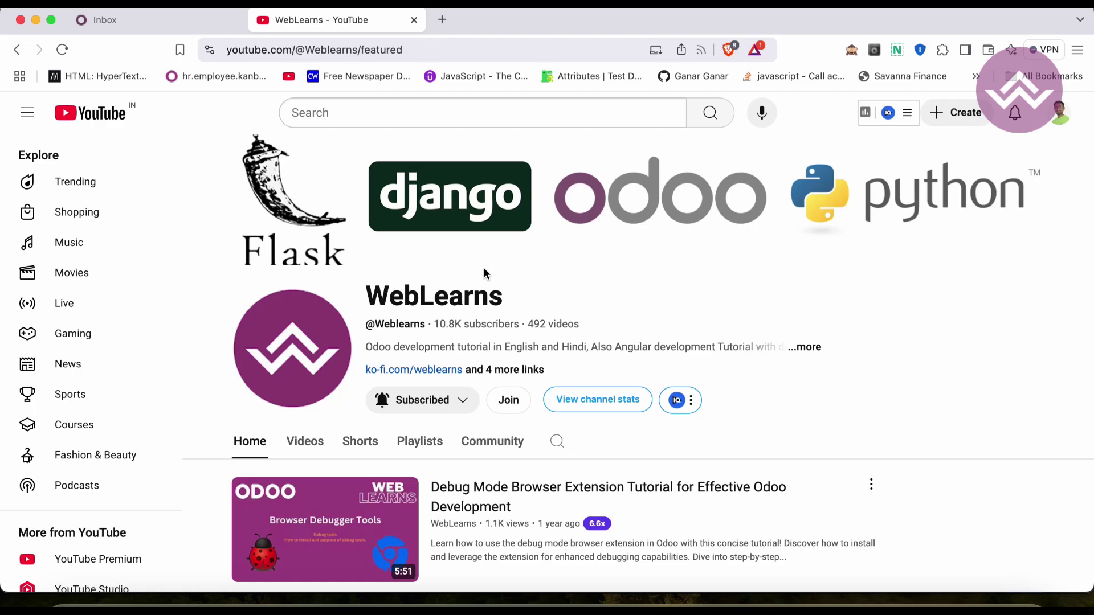
pyautogui.scroll(-3, 484, 272)
pyautogui.scroll(-2, 484, 272)
pyautogui.scroll(-2, 484, 272)
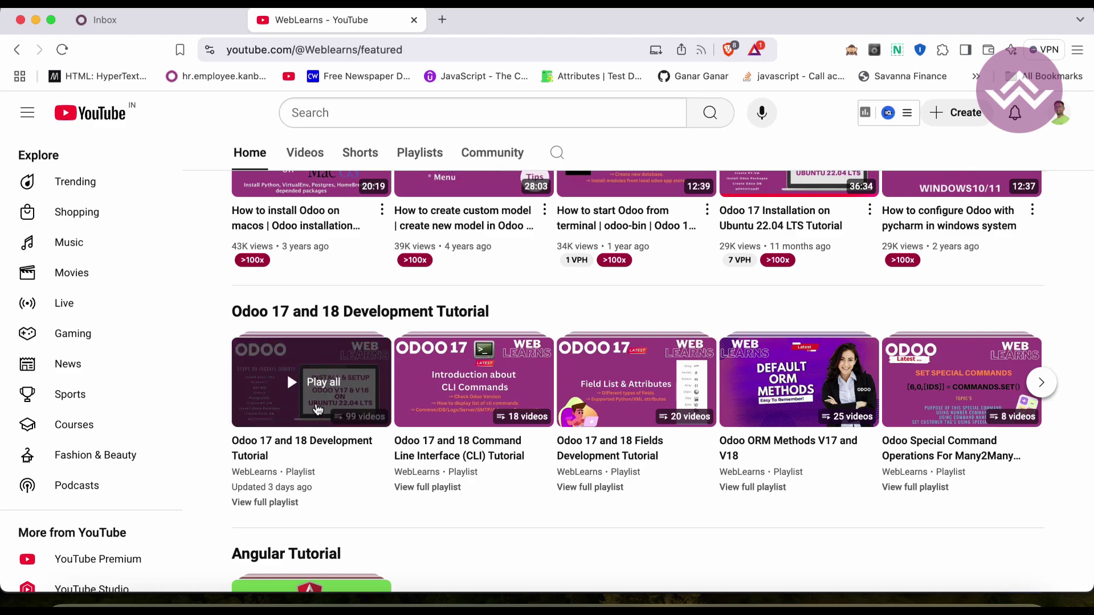
pyautogui.moveTo(311, 382)
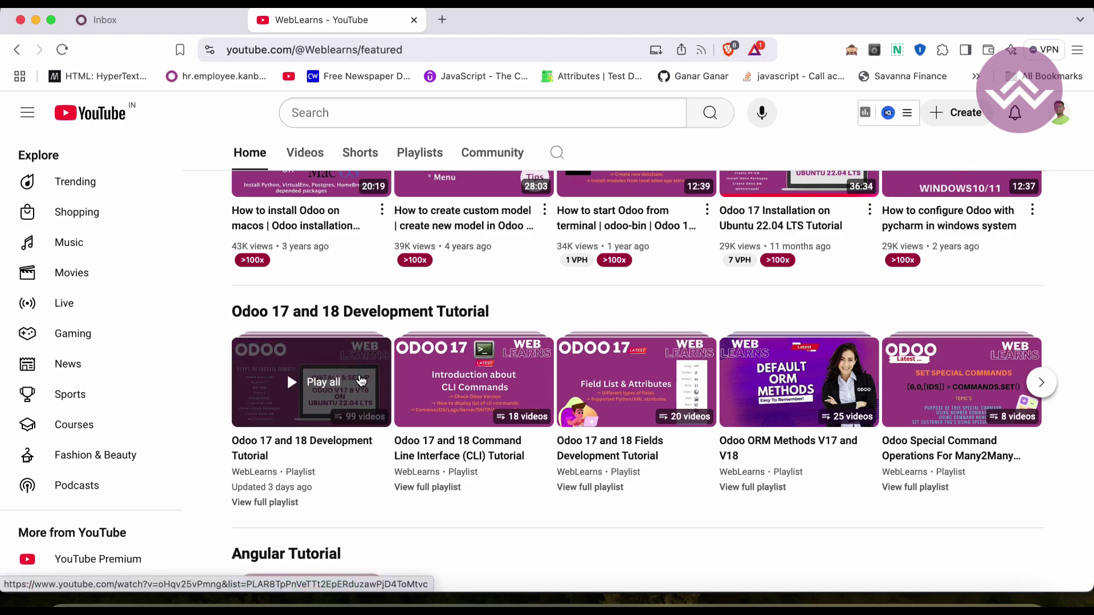
# Reveal more Odoo 17 and 18 playlists, then go back to the Odoo Inbox tab
pyautogui.click(1041, 382)
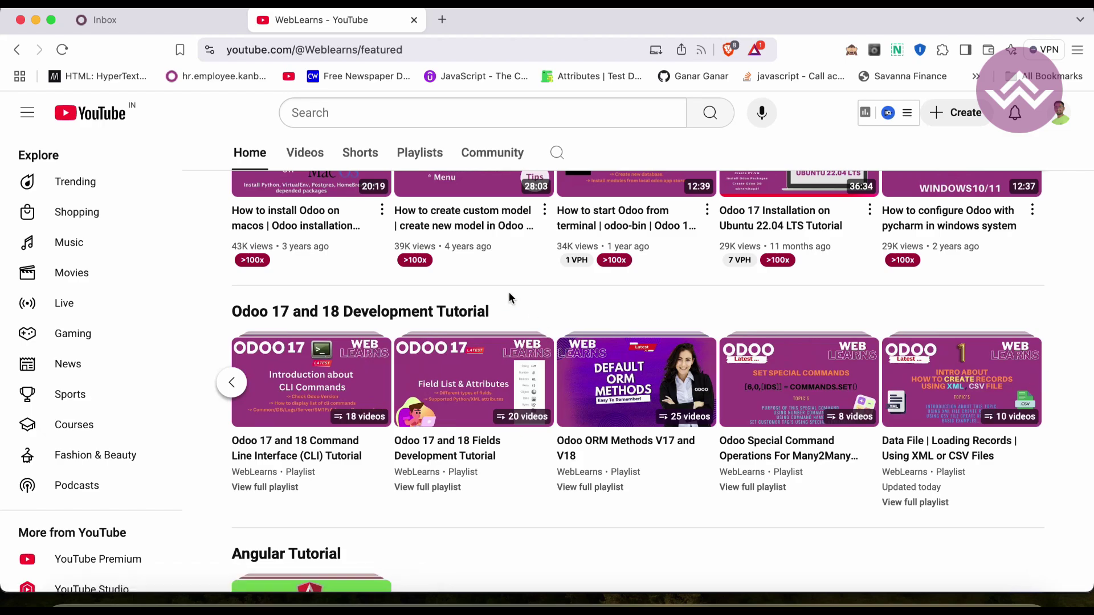
pyautogui.scroll(1, 510, 294)
pyautogui.scroll(6, 509, 294)
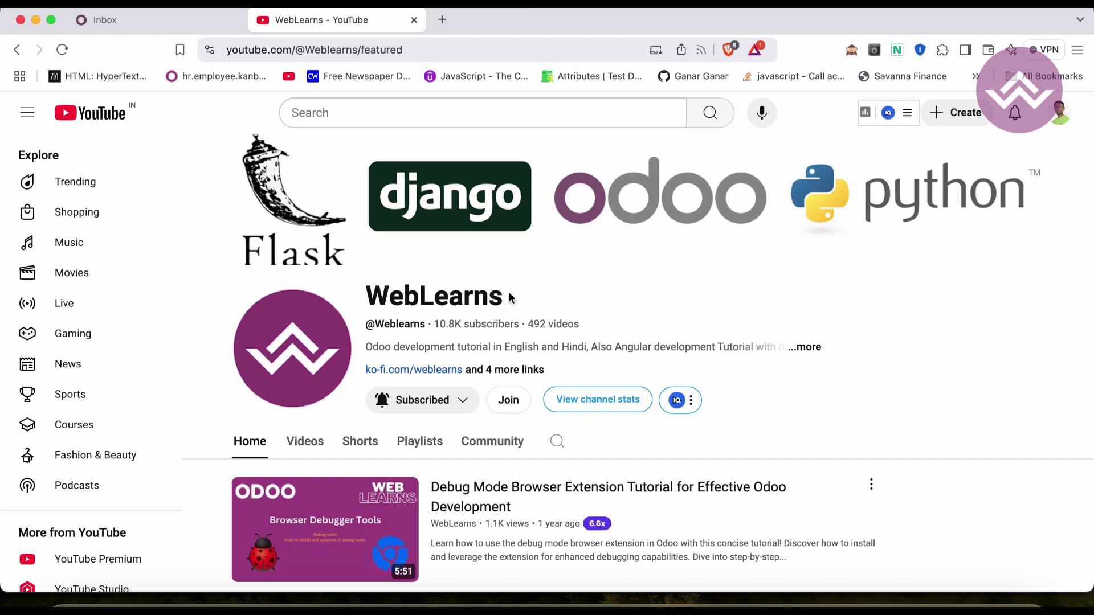
pyautogui.hotkey('ctrl', 'shift', 'Tab')
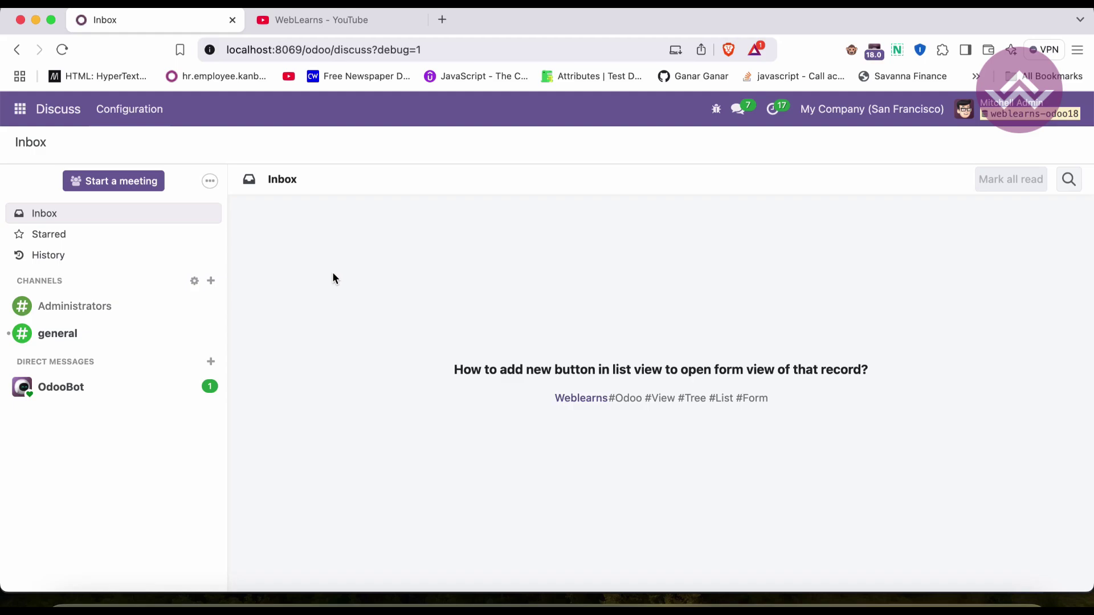
# Open the Hobby list from the Student app's Weblearns menu
pyautogui.click(20, 108)
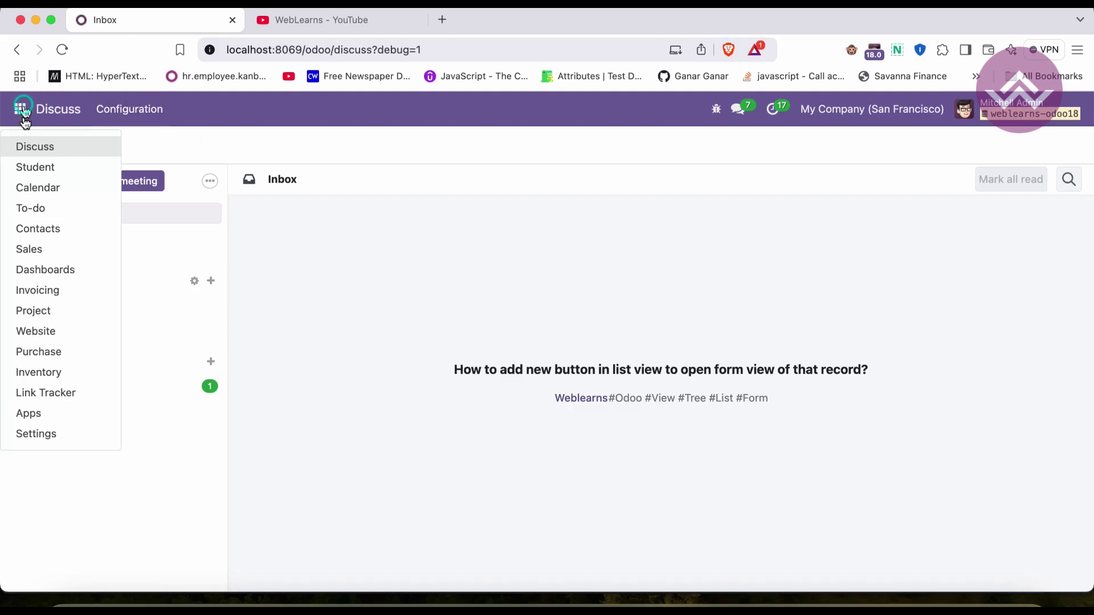
pyautogui.click(31, 166)
pyautogui.click(122, 109)
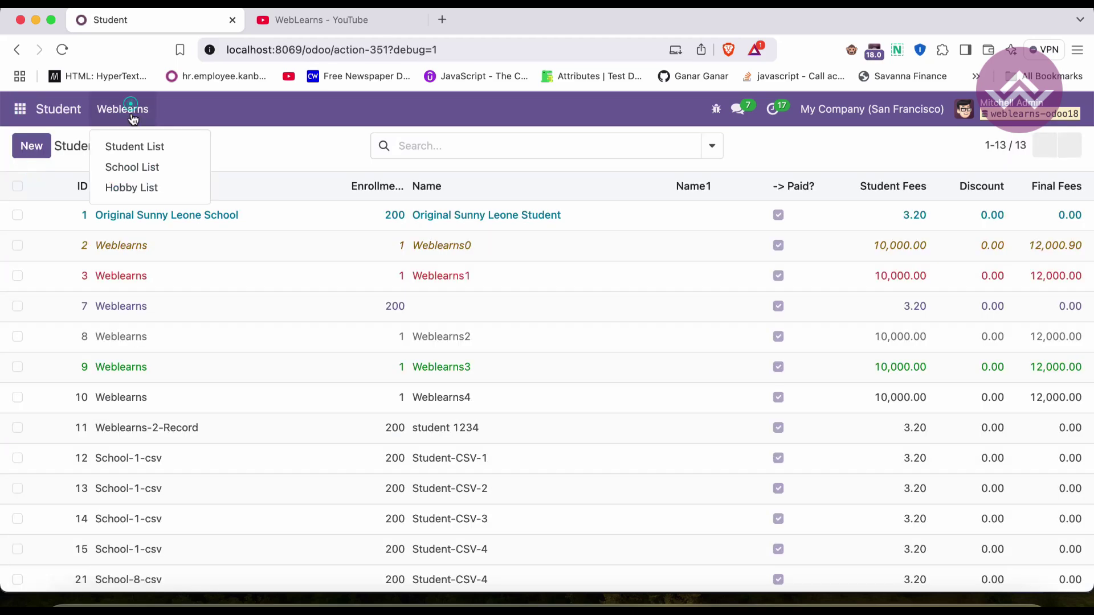
pyautogui.click(130, 187)
# Try inline editing on the Reading and Meditation 11111 rows without changing them
pyautogui.click(159, 226)
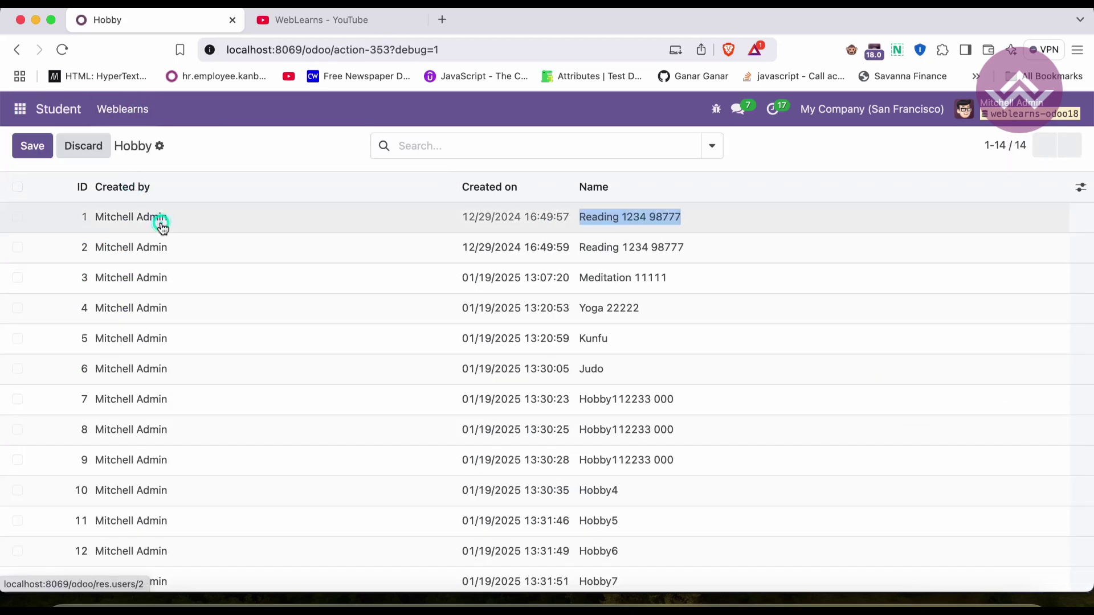
pyautogui.click(639, 217)
pyautogui.click(625, 251)
pyautogui.click(619, 278)
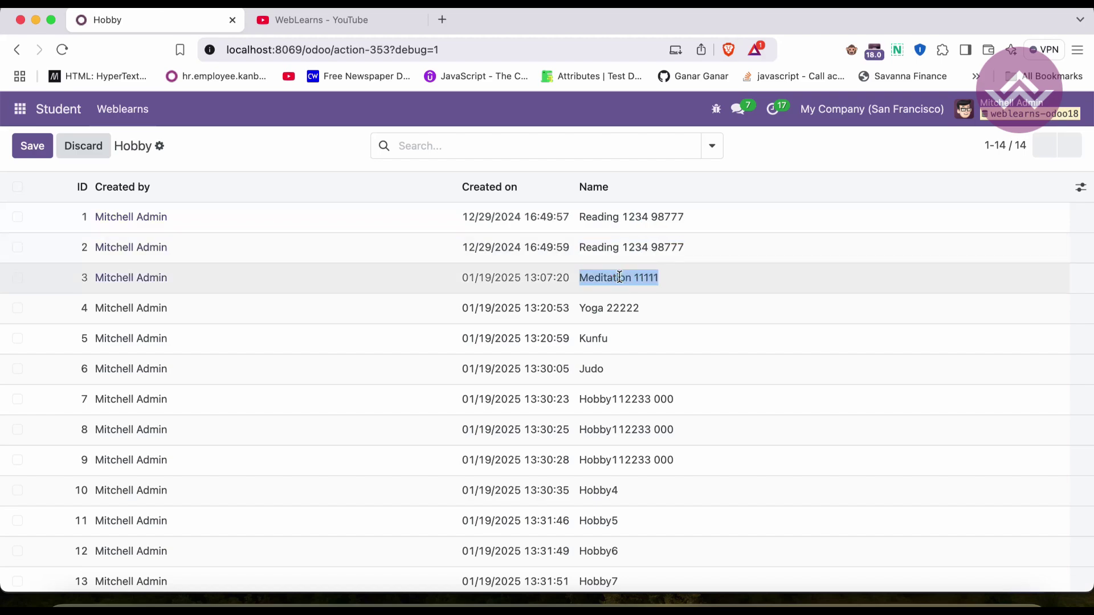
pyautogui.click(423, 216)
pyautogui.click(608, 277)
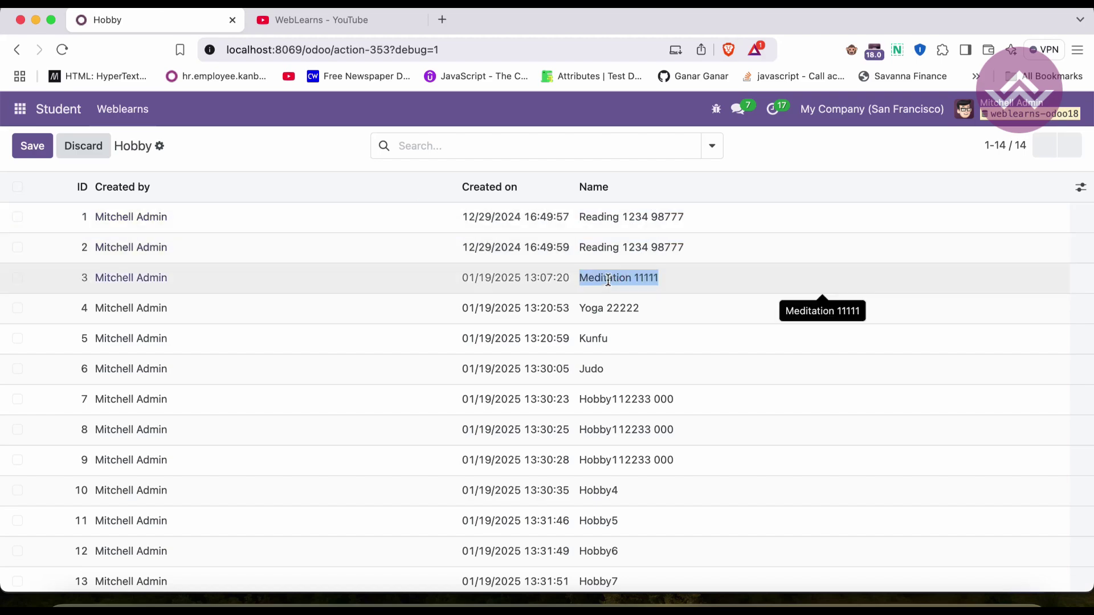
pyautogui.click(271, 160)
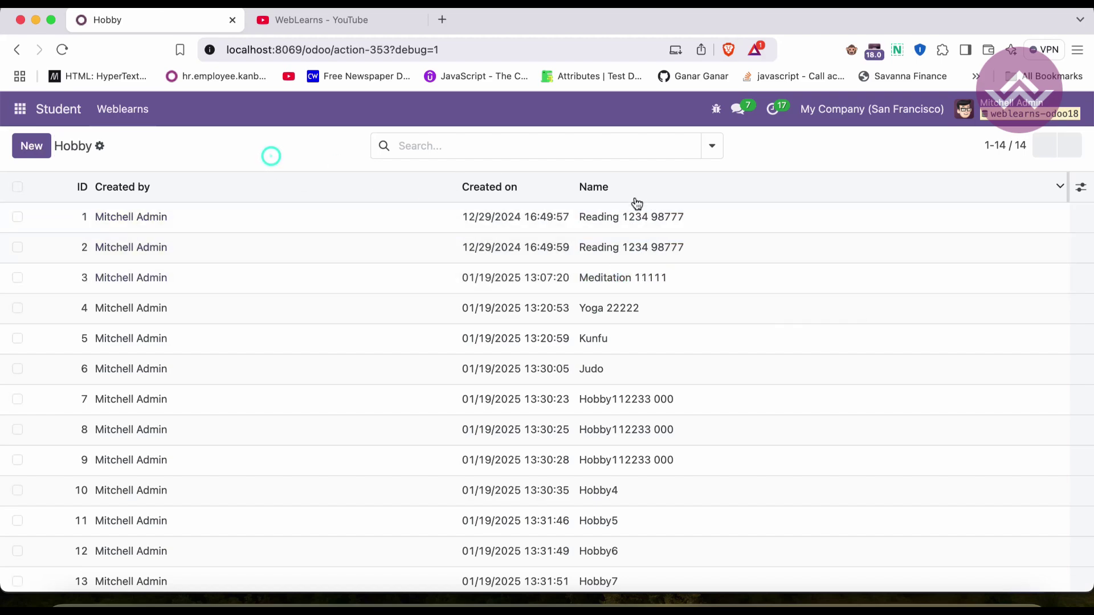
# Trim 'Reading 1234 98777' down to 'Reading' inline and save the row
pyautogui.click(623, 220)
pyautogui.click(687, 219)
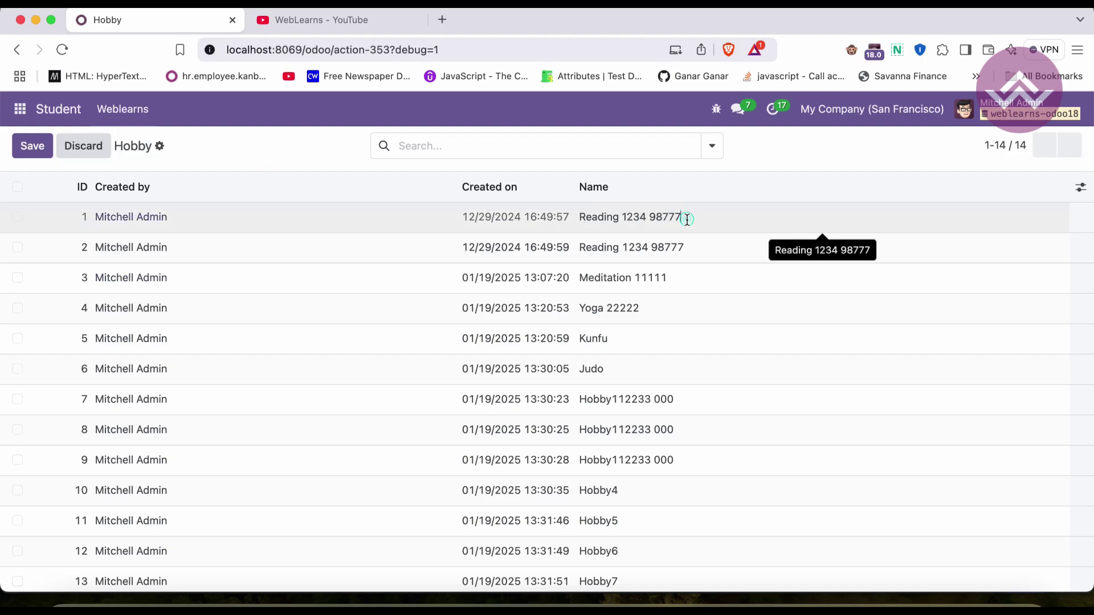
pyautogui.press('BackSpace')
pyautogui.press('BackSpace')
pyautogui.press('BackSpace')
pyautogui.press('BackSpace')
pyautogui.press('BackSpace')
pyautogui.press('BackSpace')
pyautogui.click(678, 160)
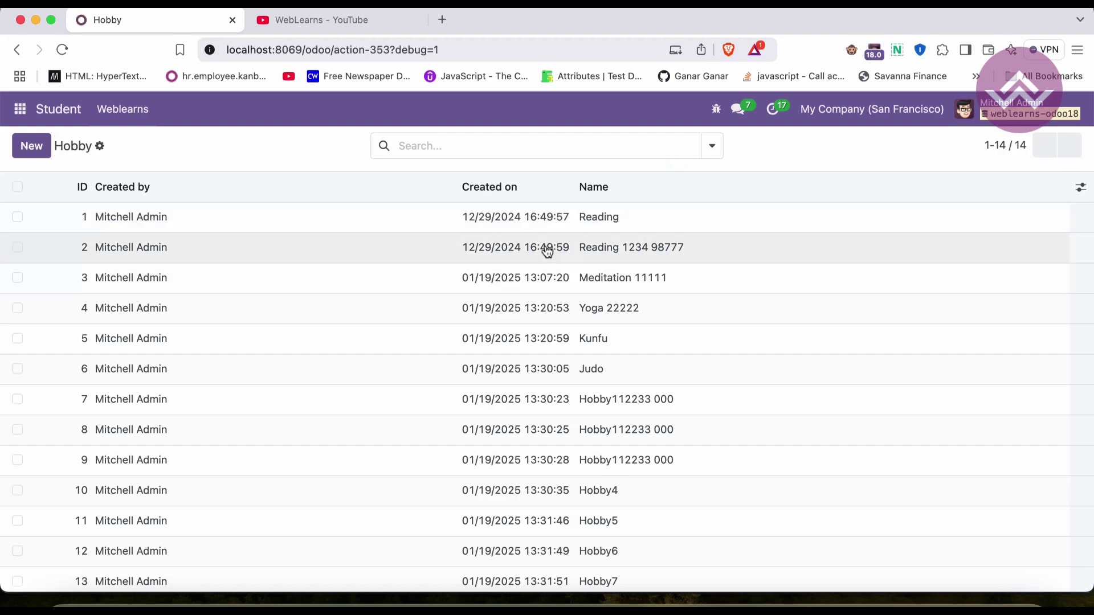
# Move inline editing through the Hobby112233 000, Kunfu, Yoga 22222 and Meditation 11111 rows, then stop editing
pyautogui.click(395, 214)
pyautogui.click(696, 215)
pyautogui.click(620, 398)
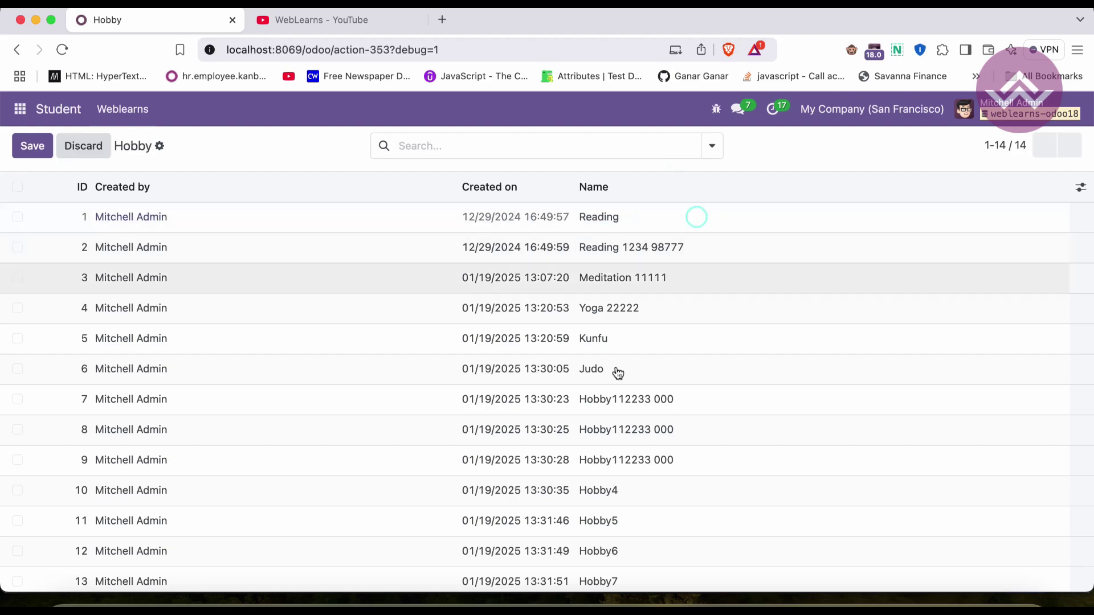
pyautogui.click(632, 338)
pyautogui.click(631, 306)
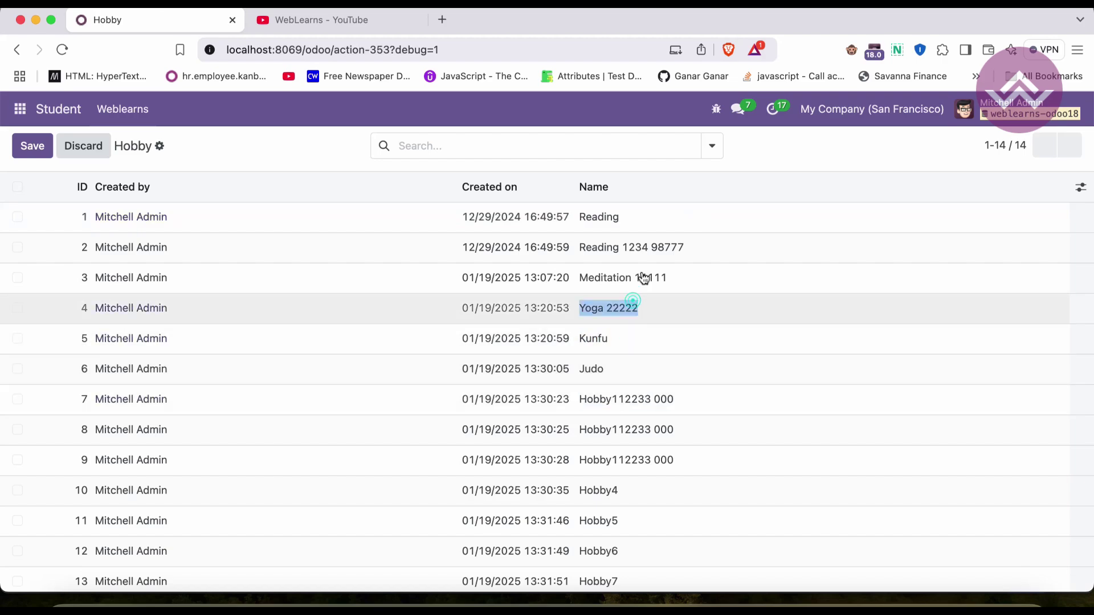
pyautogui.click(641, 277)
pyautogui.click(753, 161)
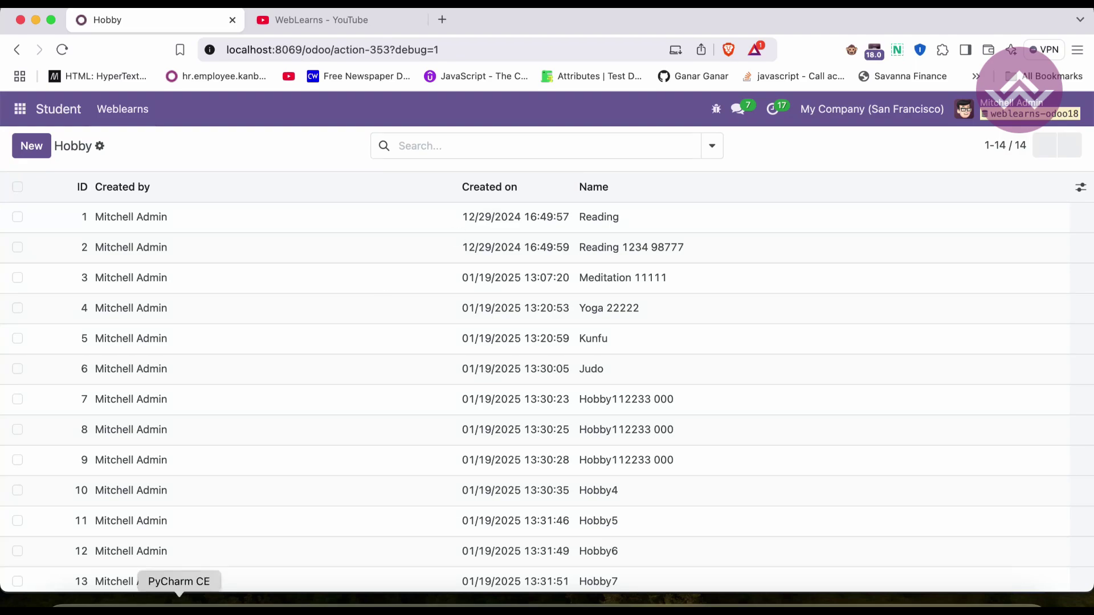
pyautogui.click(187, 603)
# Open hobby_view.xml from custom_addons/student/views
pyautogui.doubleClick(135, 152)
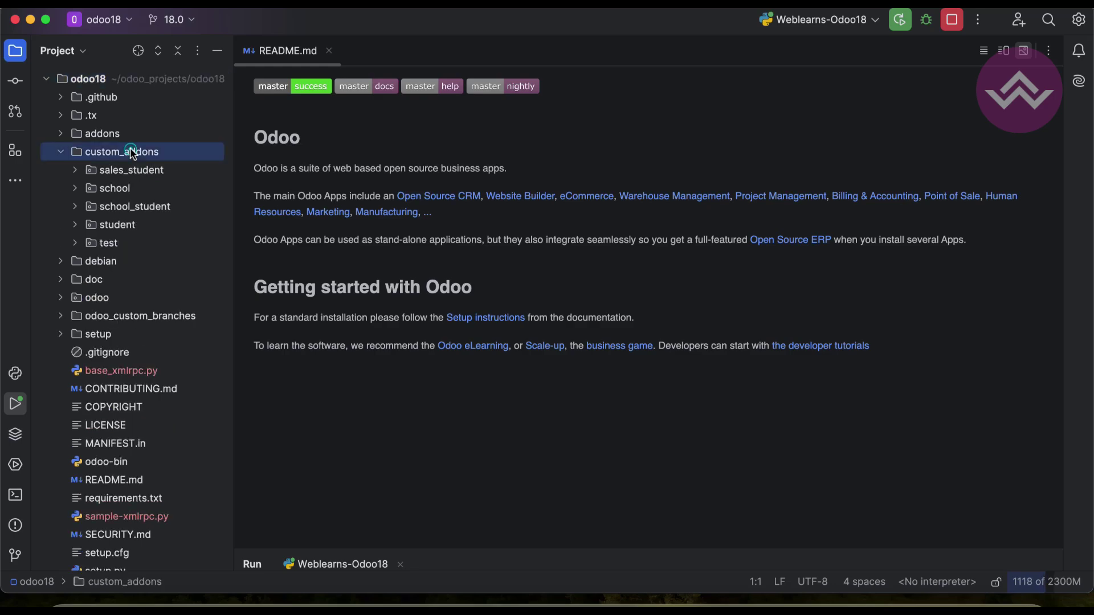
pyautogui.doubleClick(122, 224)
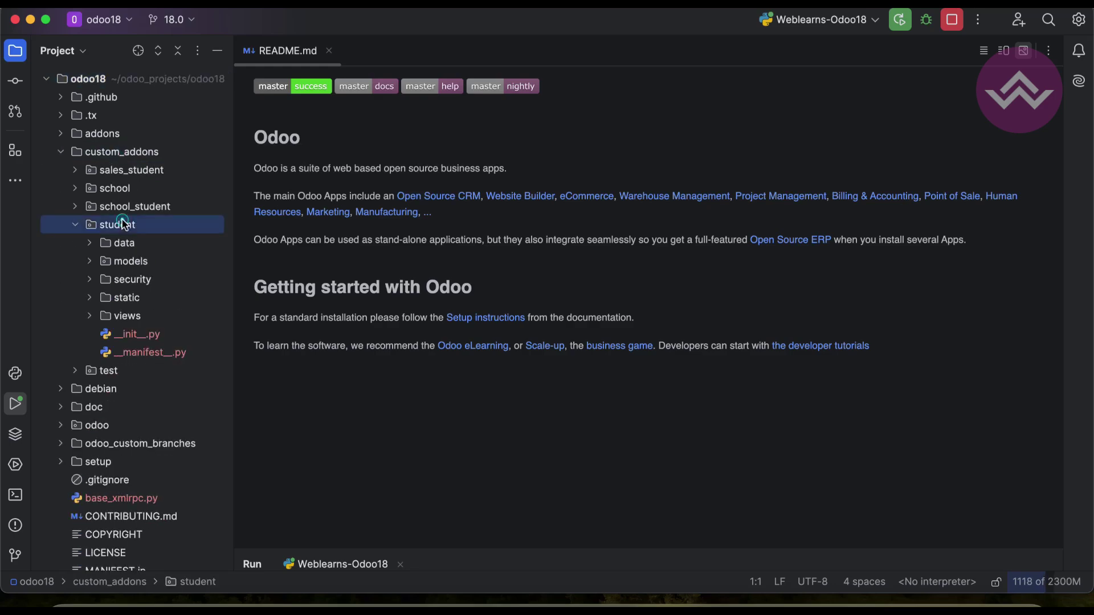
pyautogui.click(130, 316)
pyautogui.doubleClick(130, 316)
pyautogui.doubleClick(159, 334)
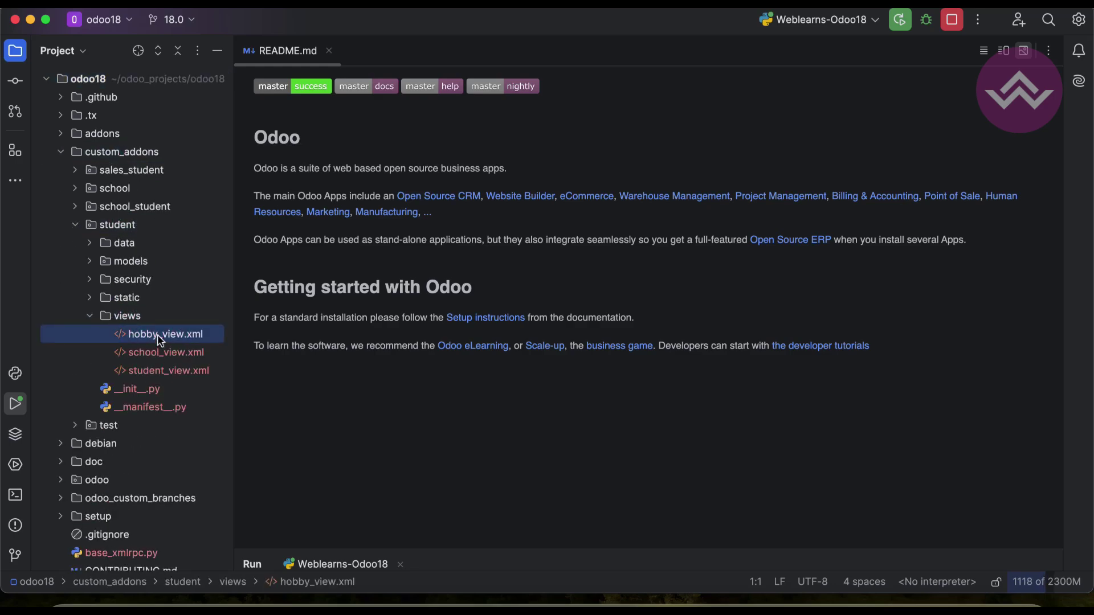
# Add open_form_view="True" after multi_edit="1" in the list tag on line 8
pyautogui.moveTo(392, 193); pyautogui.dragTo(494, 188)
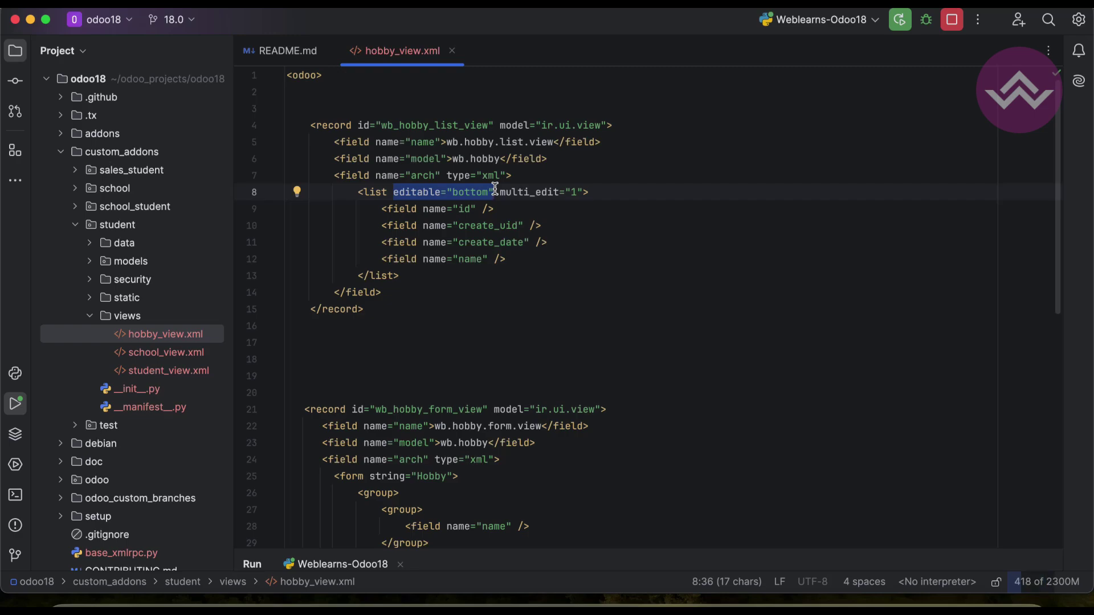
pyautogui.doubleClick(454, 192)
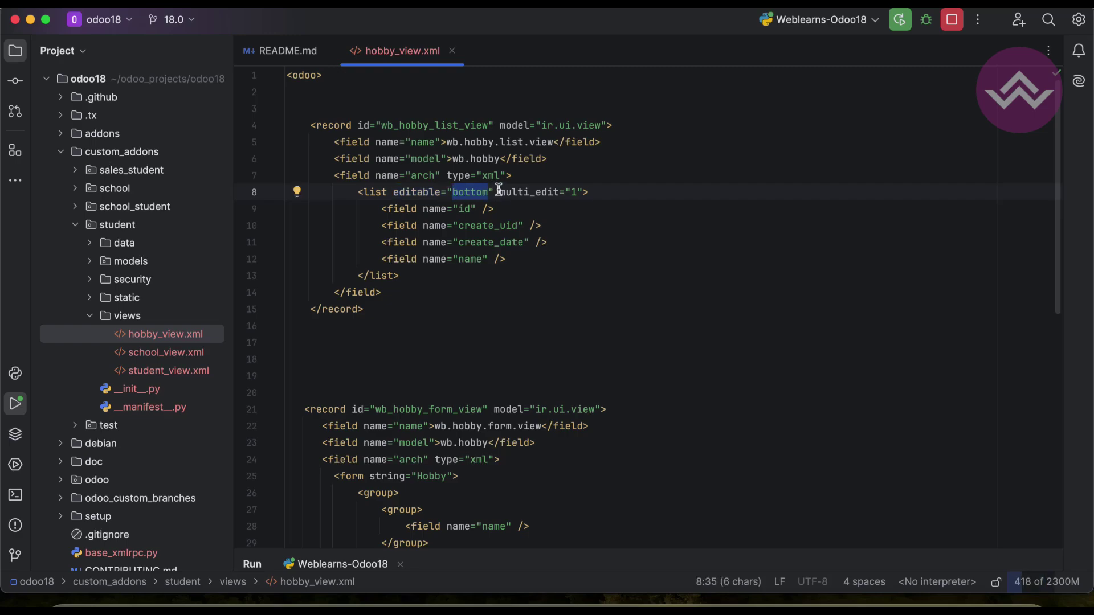
pyautogui.moveTo(500, 192); pyautogui.dragTo(581, 190)
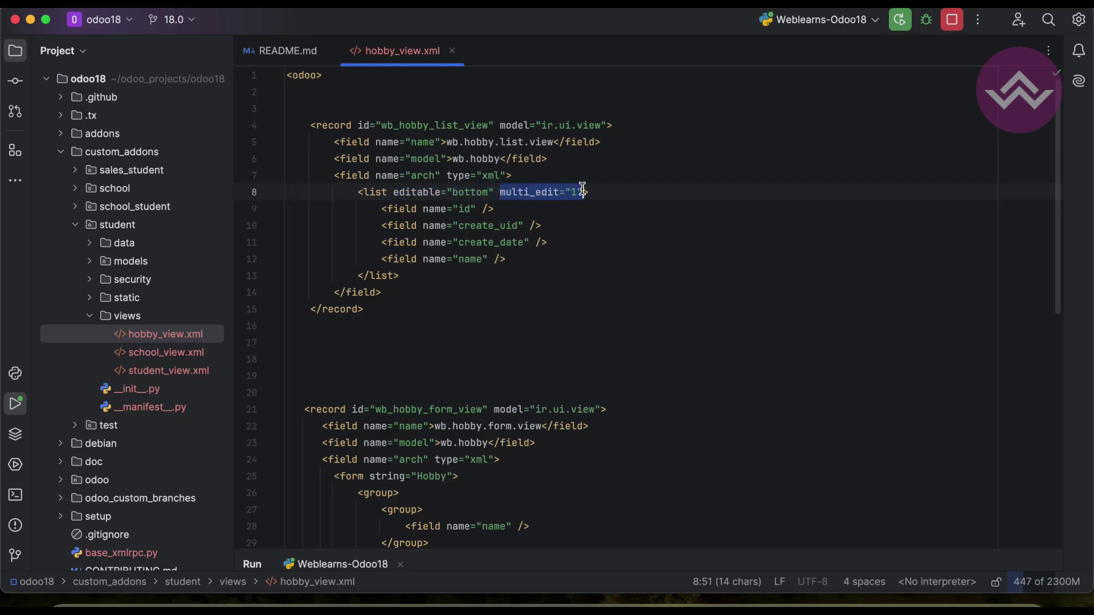
pyautogui.press('Right')
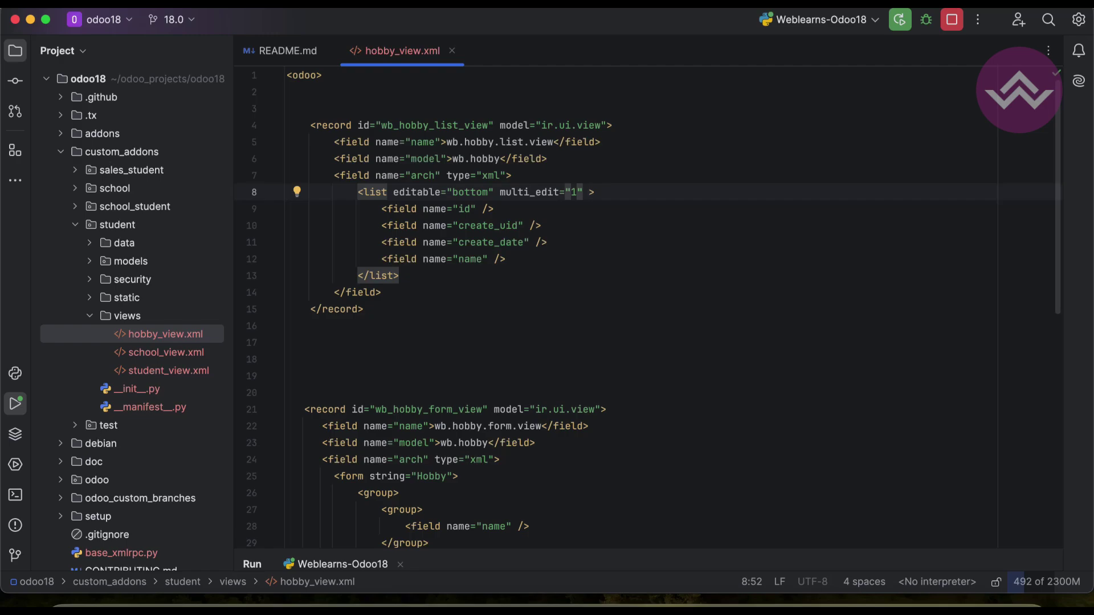
pyautogui.write('open_form')
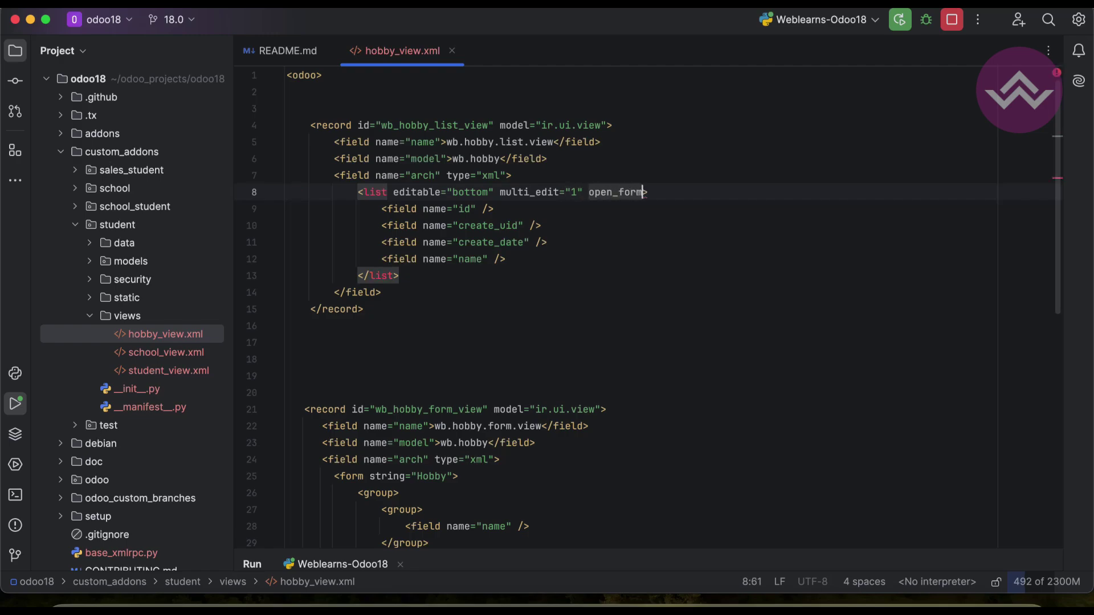
pyautogui.write('_view=')
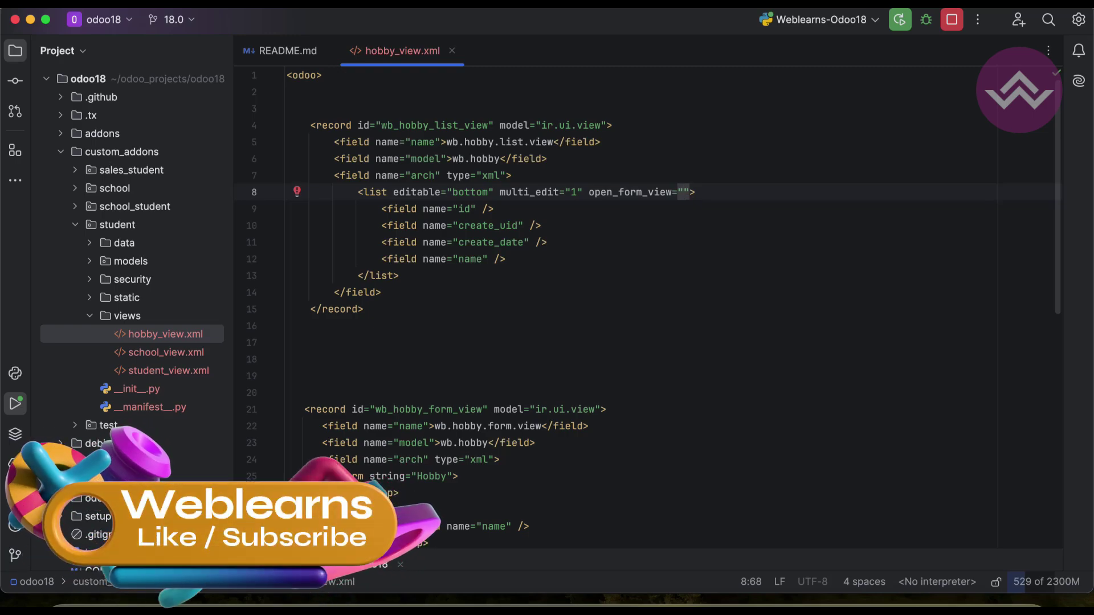
pyautogui.doubleClick(432, 409)
pyautogui.hotkey('ctrl', 'c')
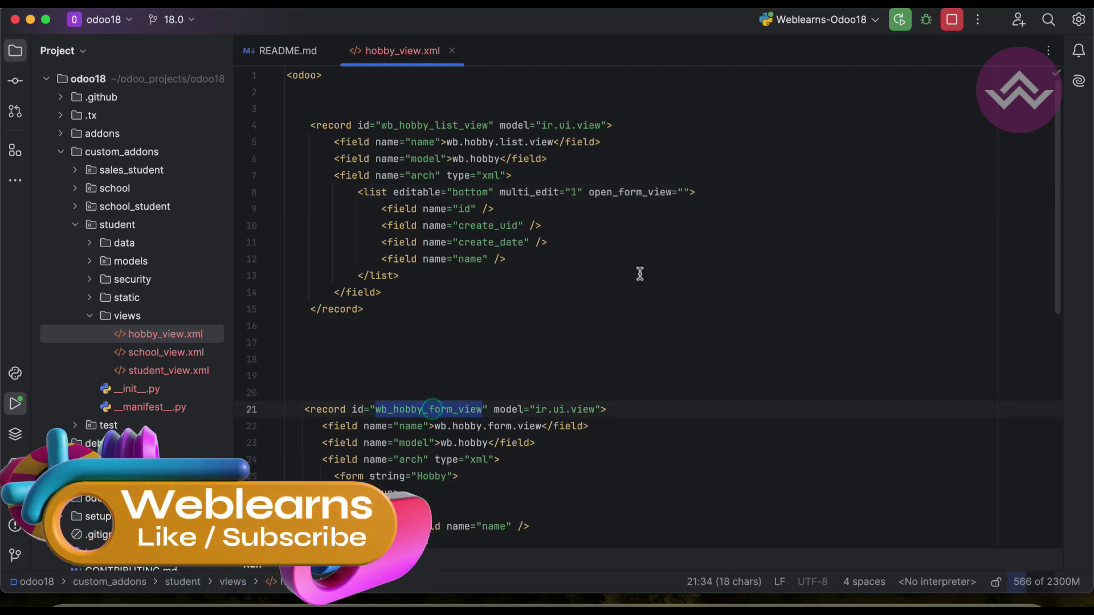
pyautogui.click(690, 191)
pyautogui.hotkey('ctrl', 'v')
pyautogui.hotkey('ctrl', 'z')
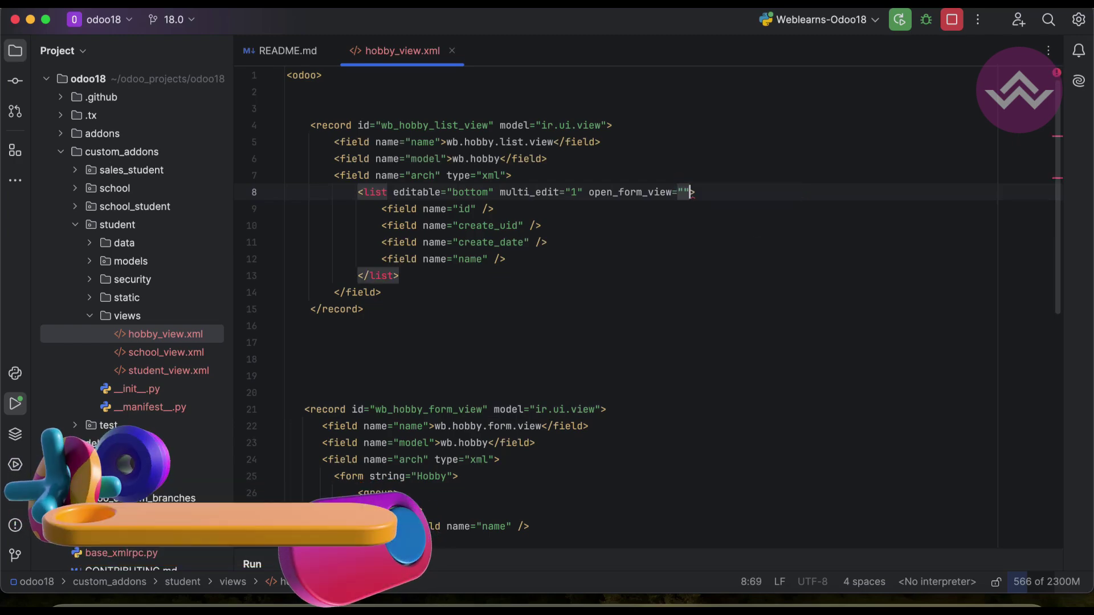
pyautogui.click(687, 191)
pyautogui.write('rue')
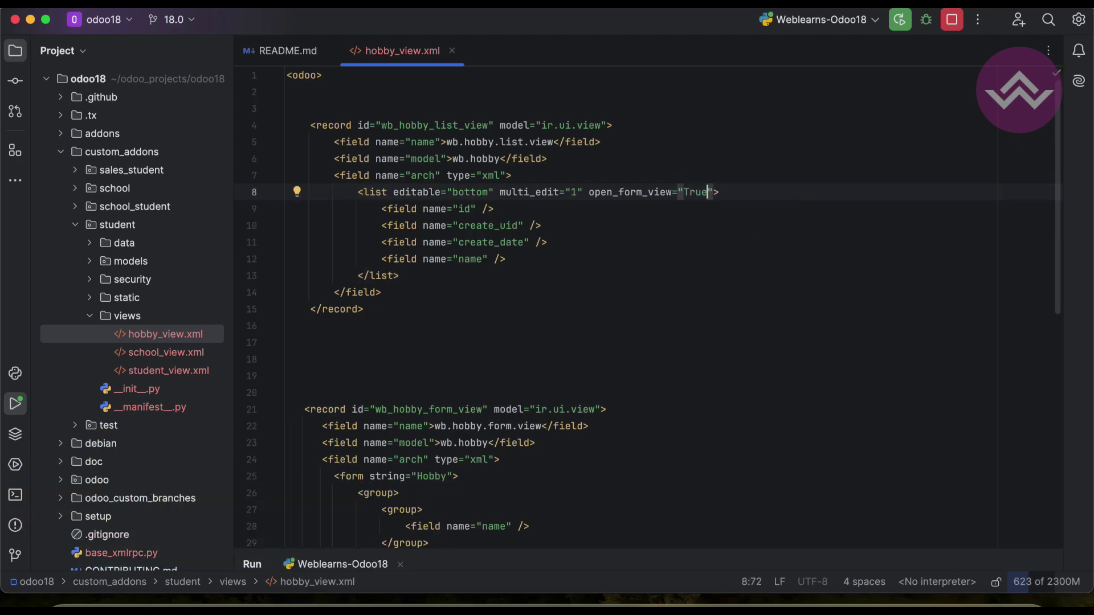
# Append '-u student' to the Weblearns-Odoo18 run configuration parameters and stop the server
pyautogui.click(977, 20)
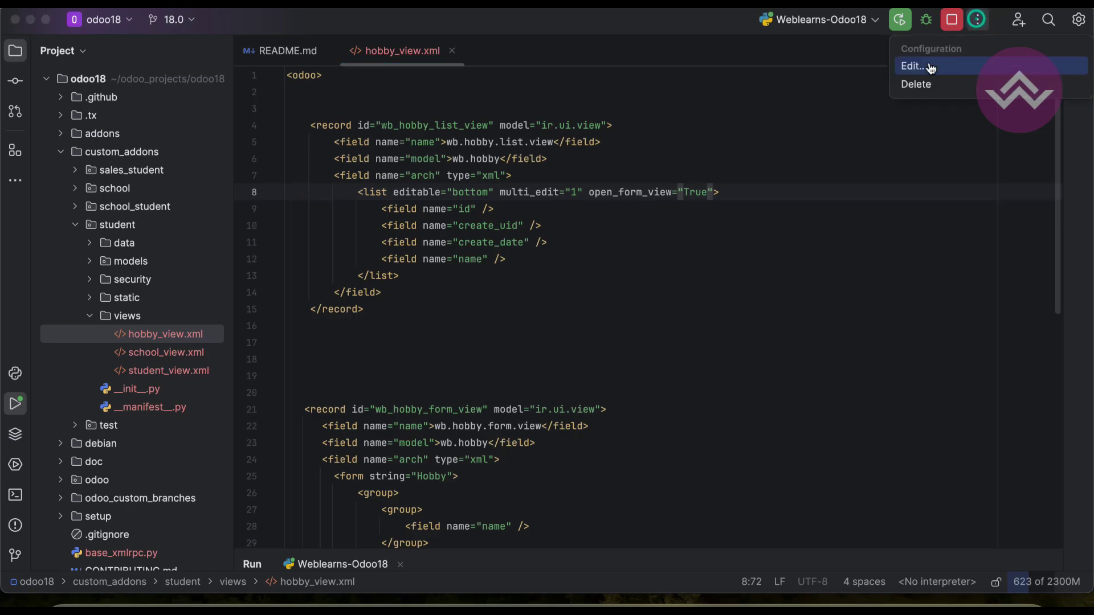
pyautogui.click(931, 67)
pyautogui.click(552, 220)
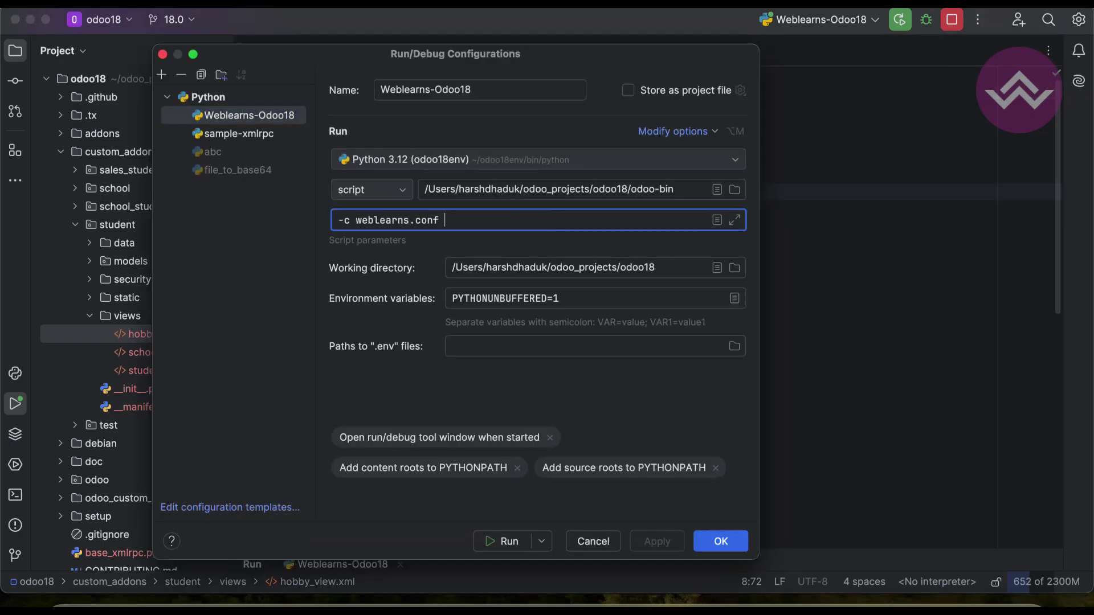
pyautogui.write('-u stude')
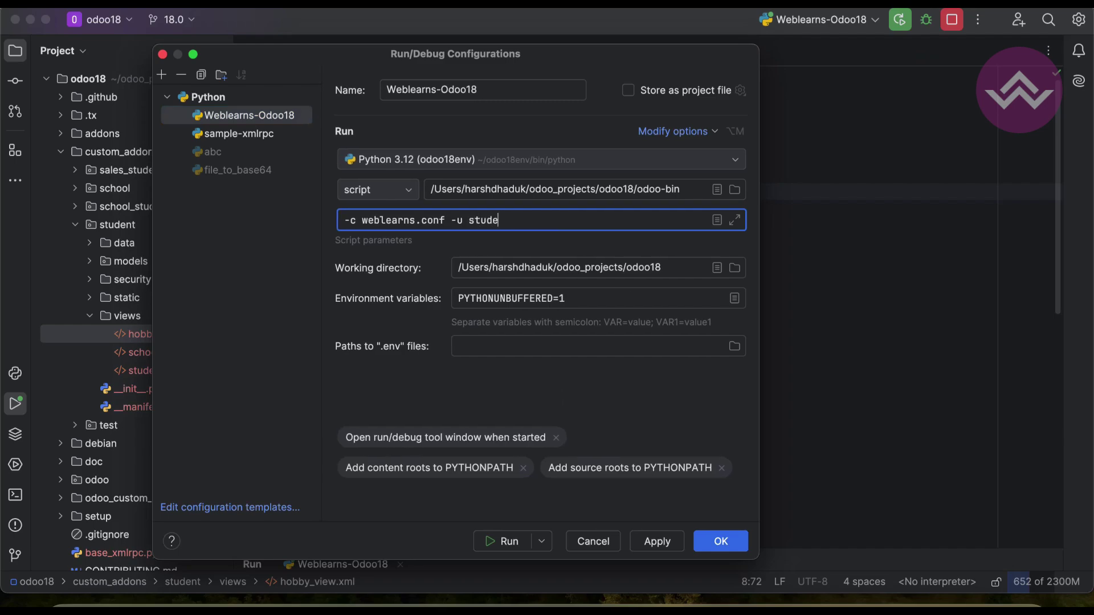
pyautogui.press('Escape')
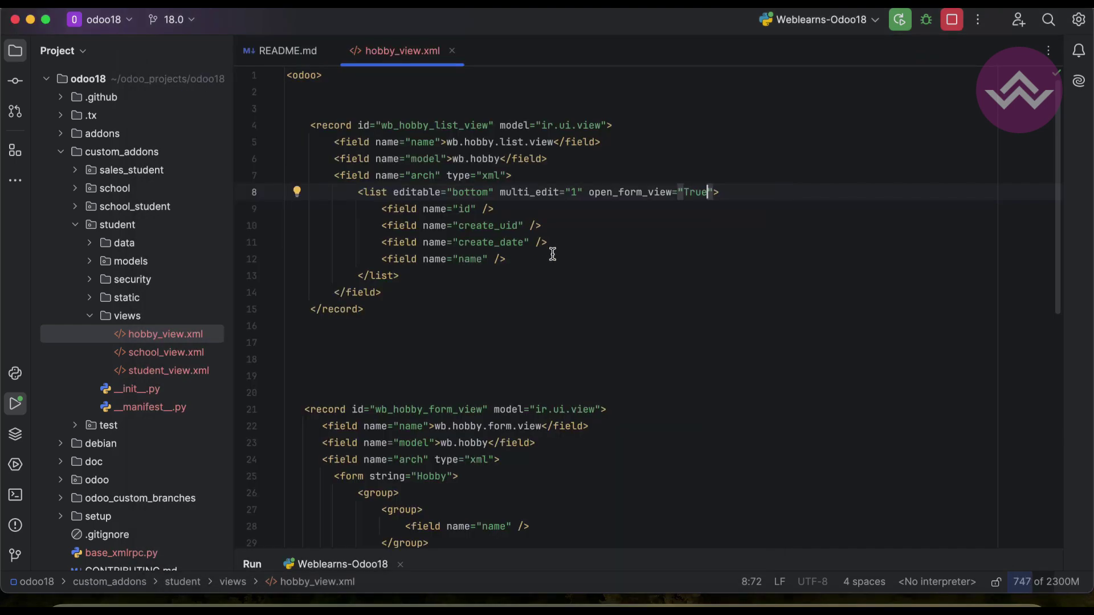
pyautogui.click(956, 21)
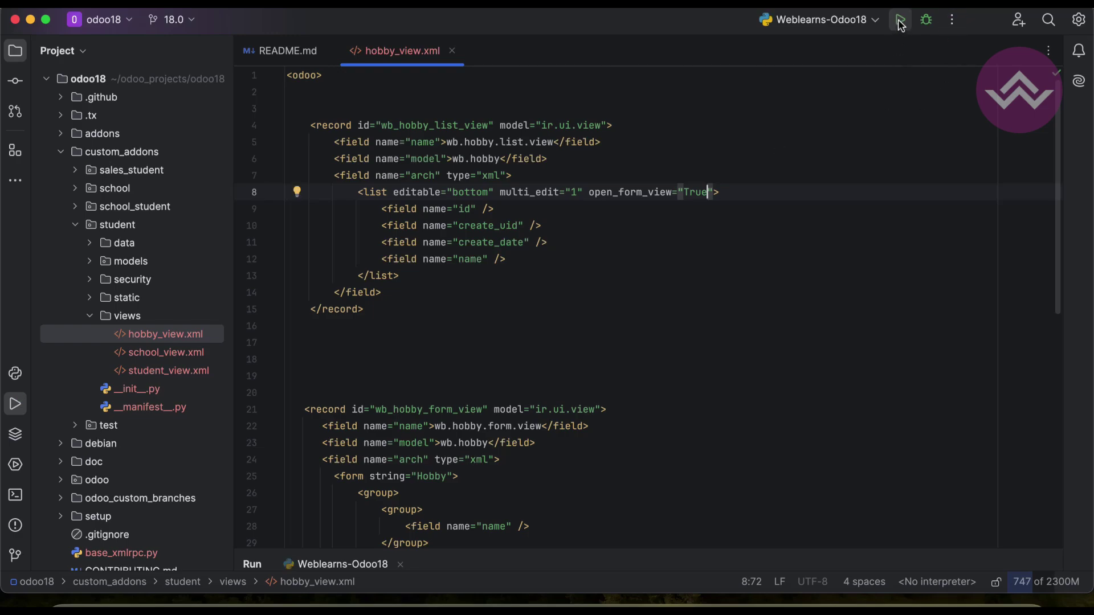
# Reload the Hobby list page in the browser so each row shows a View link
pyautogui.click(271, 579)
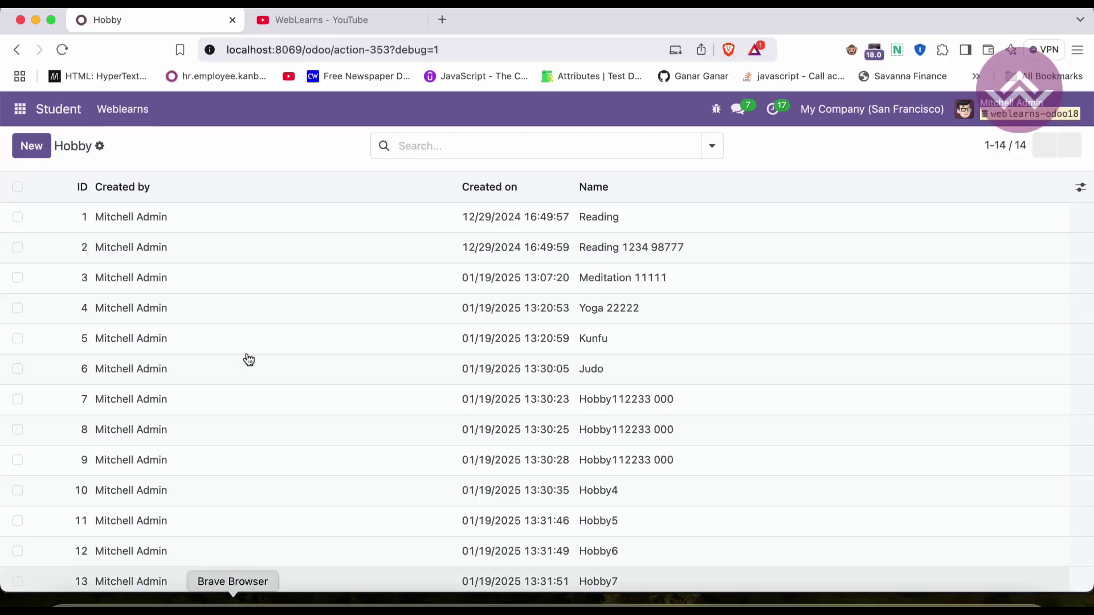
pyautogui.click(64, 49)
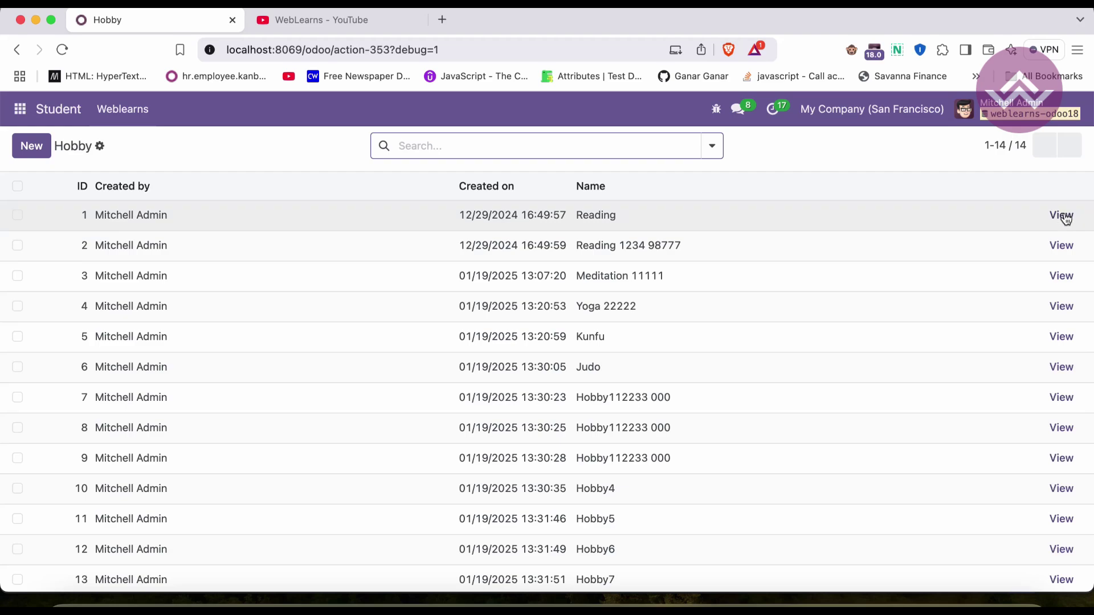
# Open the Reading form, then rename 'Meditation 11111' to 'Meditation' and save
pyautogui.click(1061, 215)
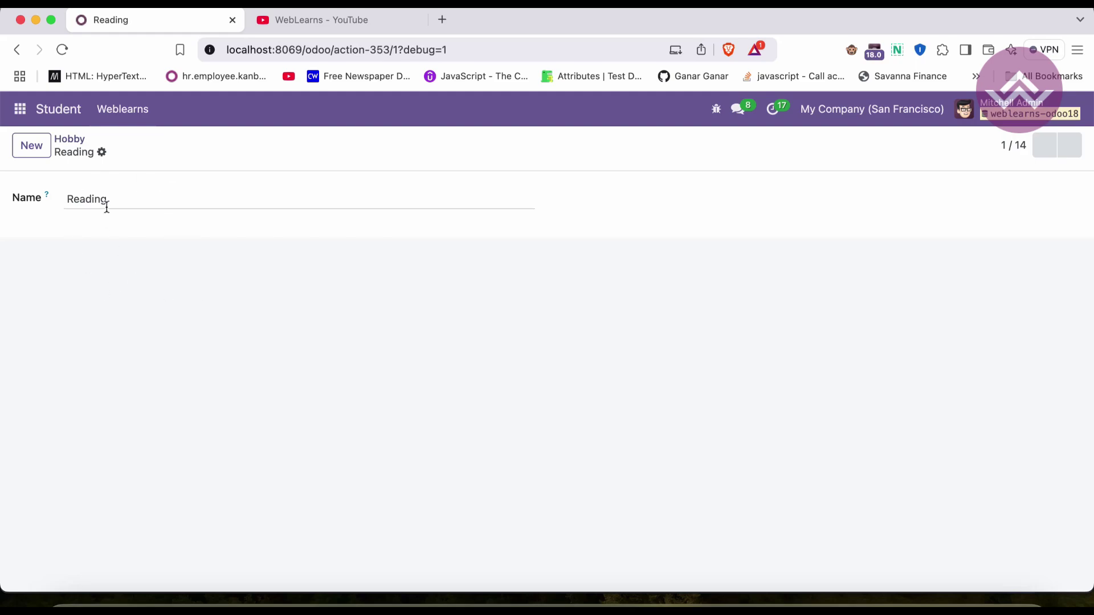
pyautogui.click(69, 140)
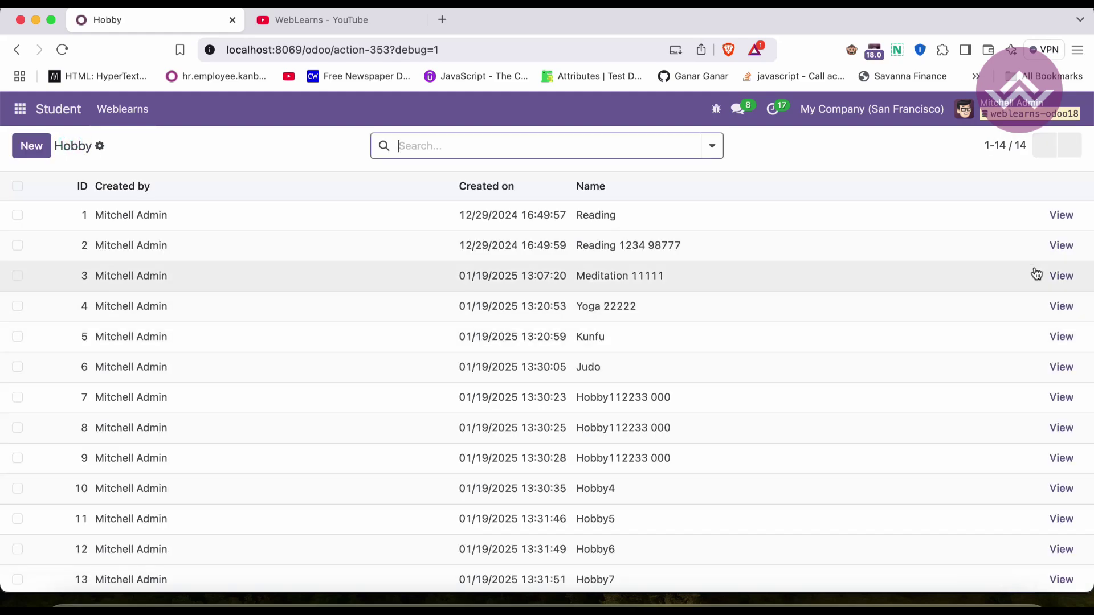
pyautogui.click(1062, 276)
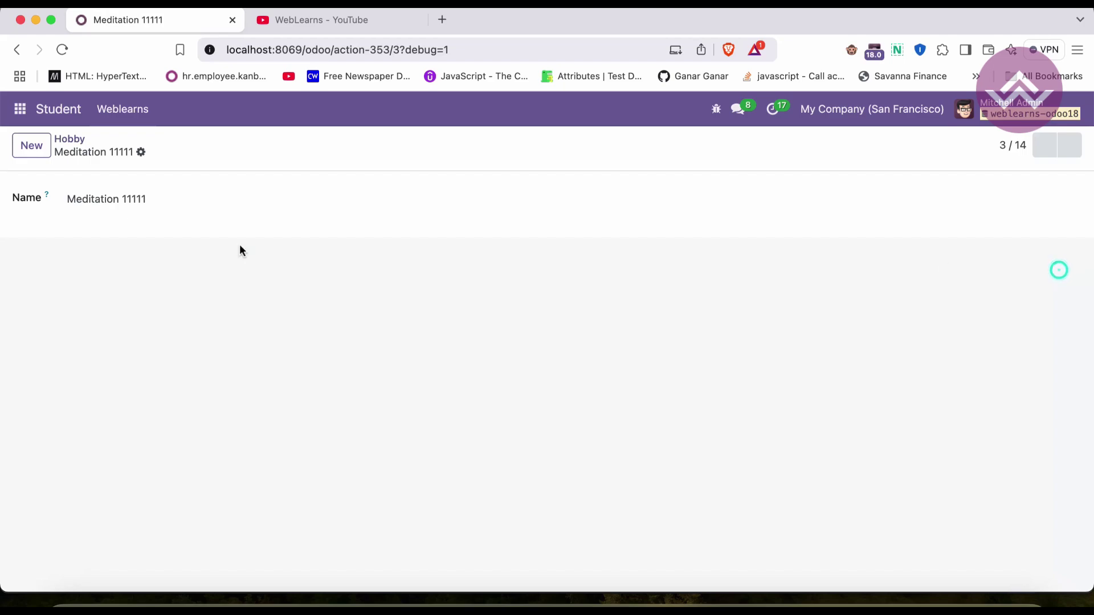
pyautogui.doubleClick(132, 198)
pyautogui.press('BackSpace')
pyautogui.click(164, 152)
pyautogui.click(72, 140)
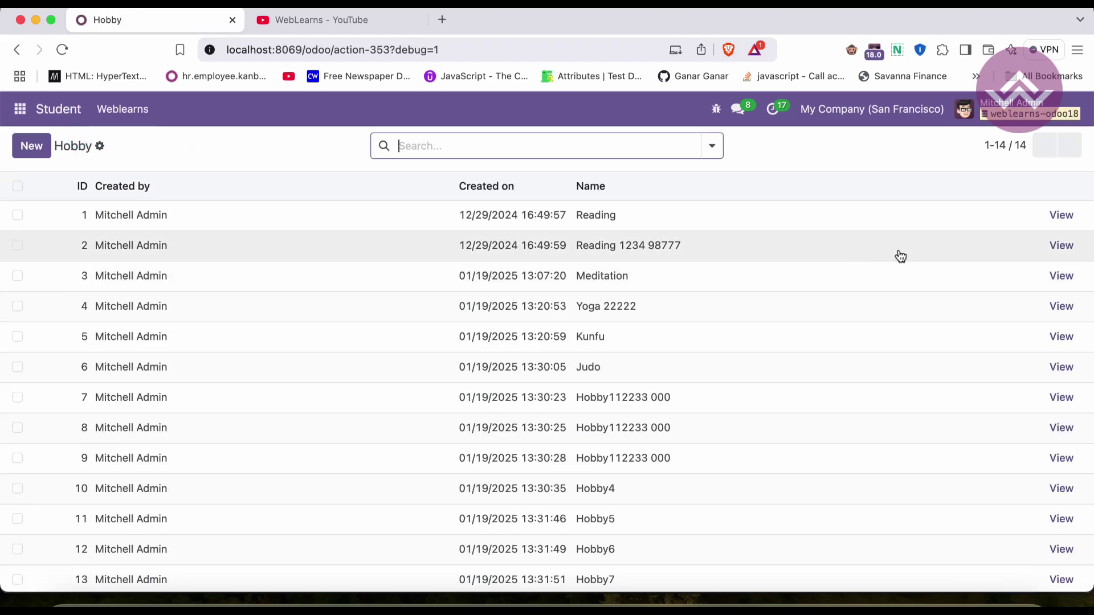
# Rename 'Reading 1234 98777' to 'Writing' in its form, save, and return to Hobby
pyautogui.click(1061, 245)
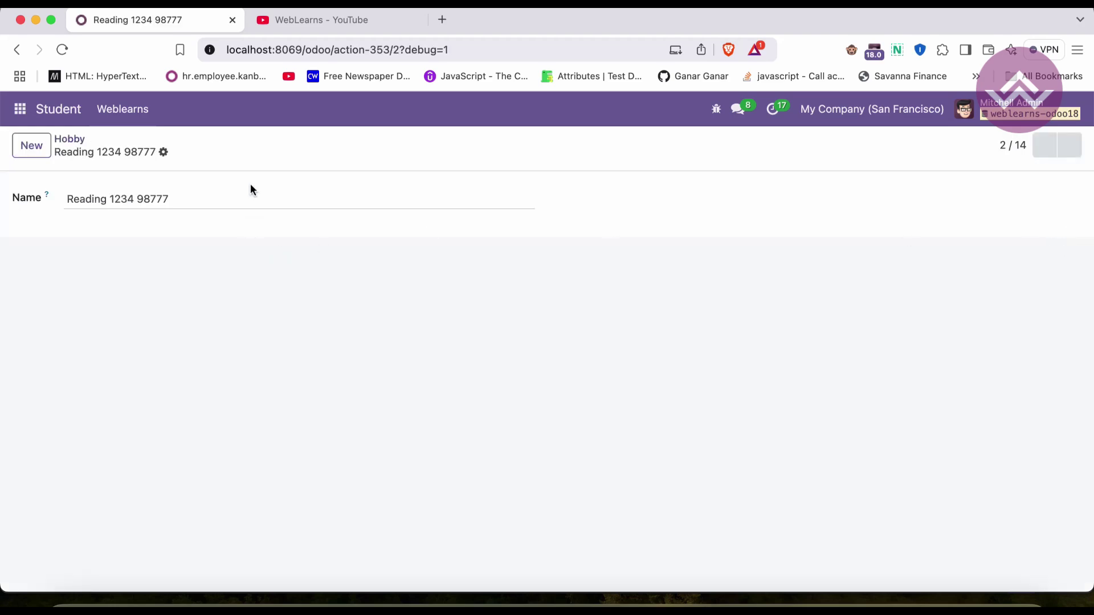
pyautogui.tripleClick(250, 197)
pyautogui.write('W')
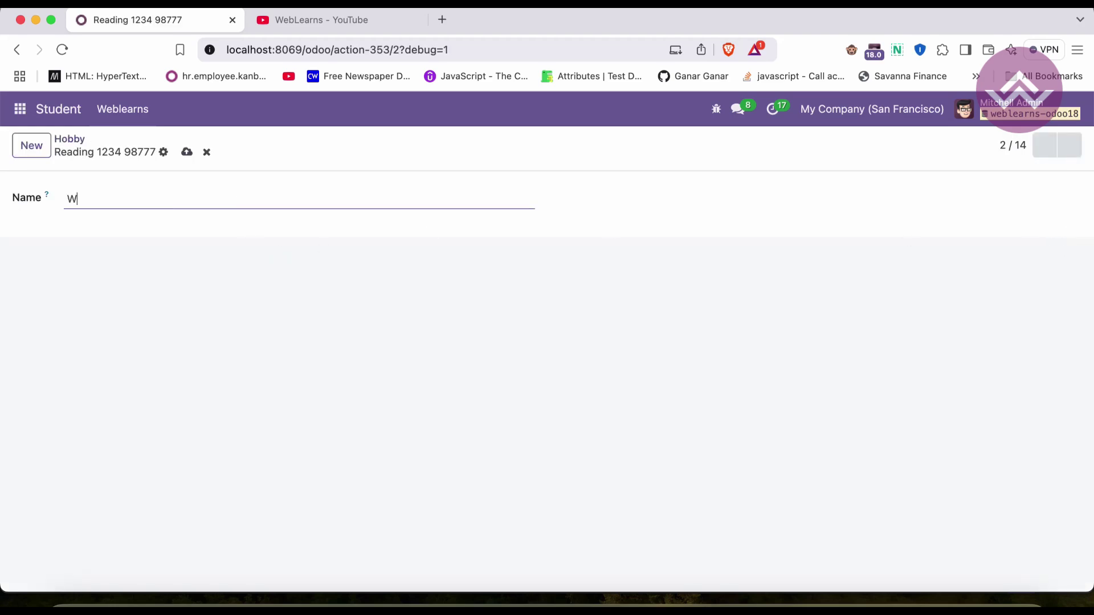
pyautogui.write('riting')
pyautogui.click(187, 152)
pyautogui.click(72, 139)
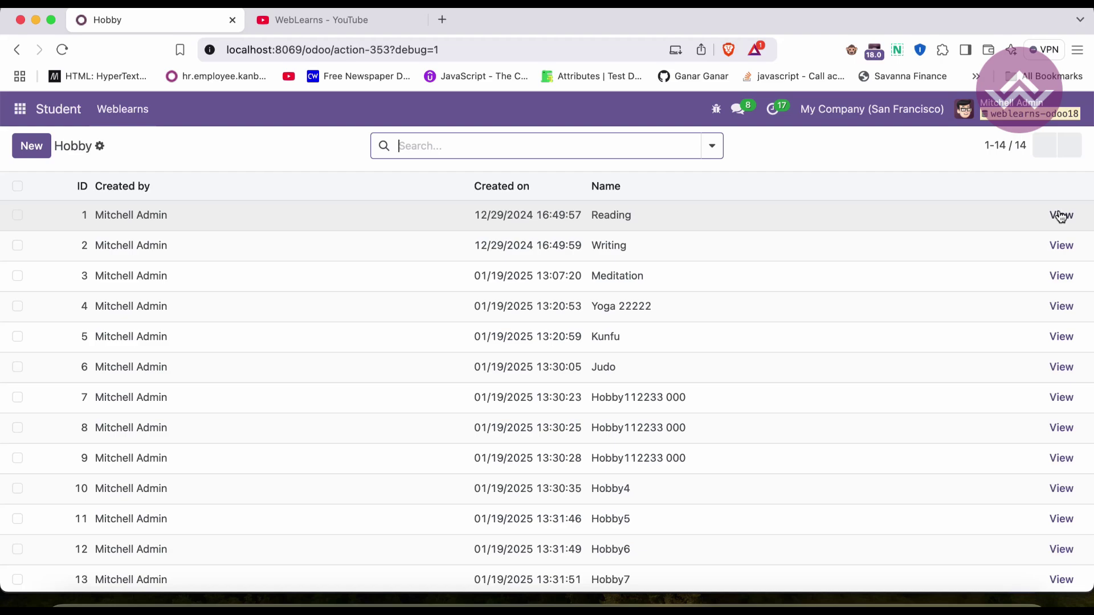
pyautogui.click(824, 159)
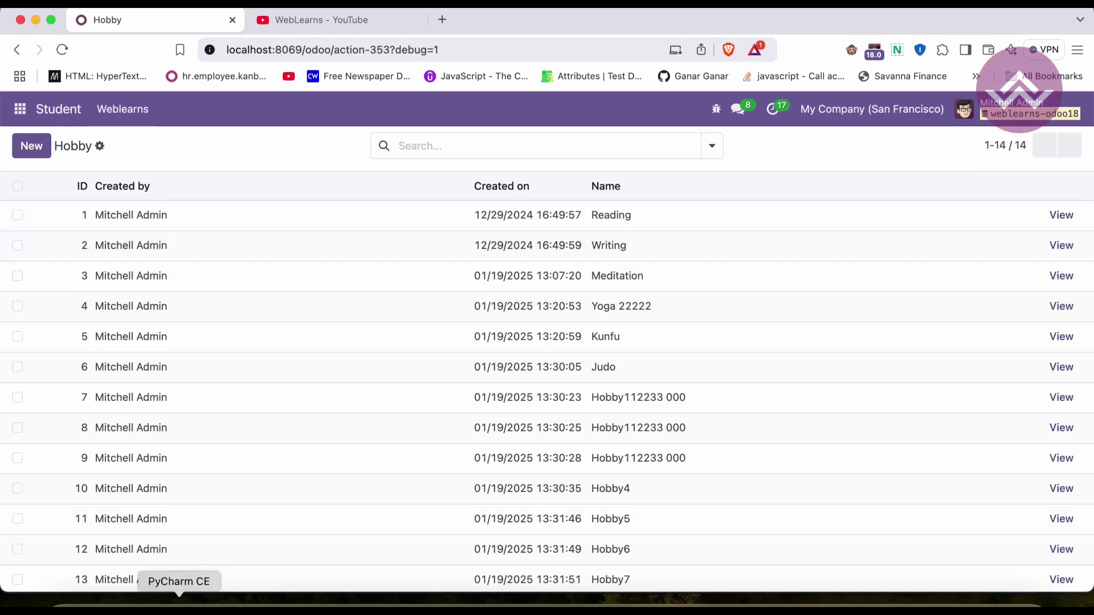
# Return to PyCharm CE showing hobby_view.xml with open_form_view="True"
pyautogui.click(179, 604)
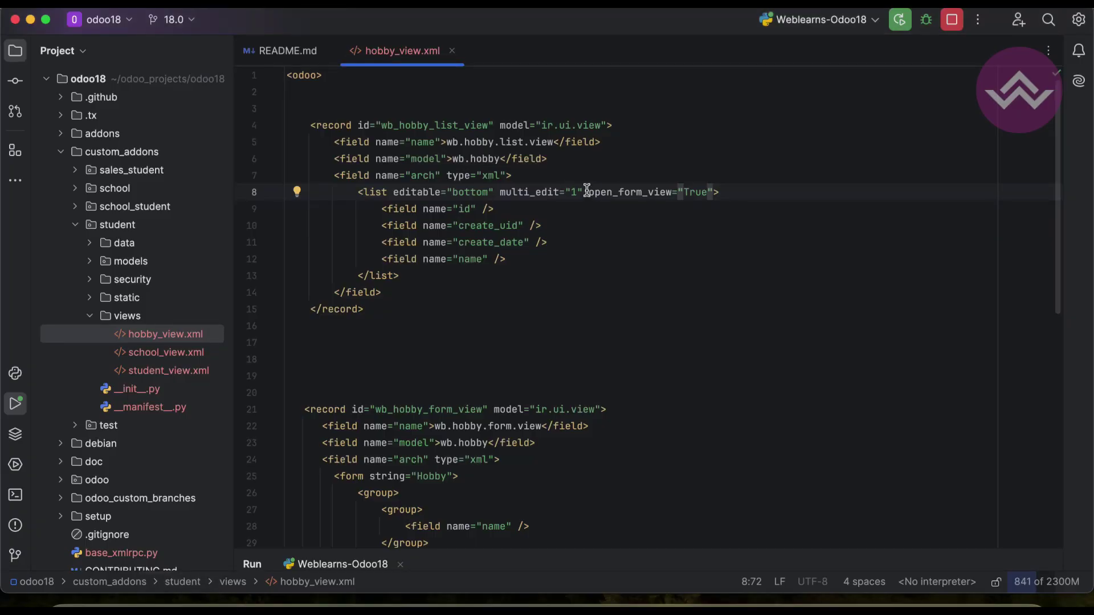
# Delete editable="bottom" multi_edit="1" from line 8 and restart the Odoo server
pyautogui.moveTo(588, 192); pyautogui.dragTo(714, 192)
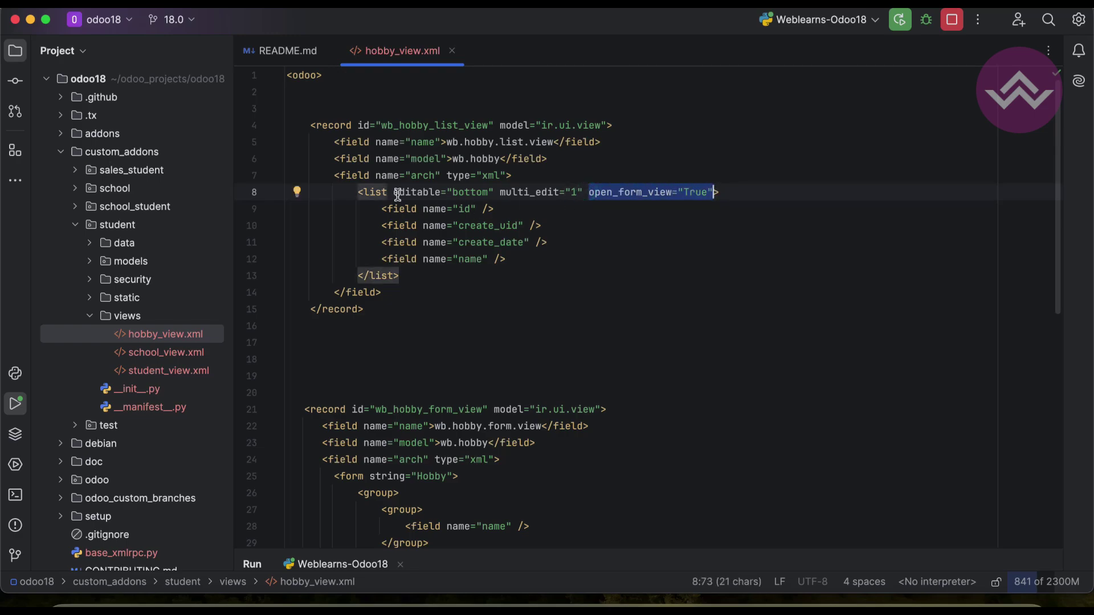
pyautogui.moveTo(393, 191); pyautogui.dragTo(578, 192)
pyautogui.hotkey('ctrl', 'c')
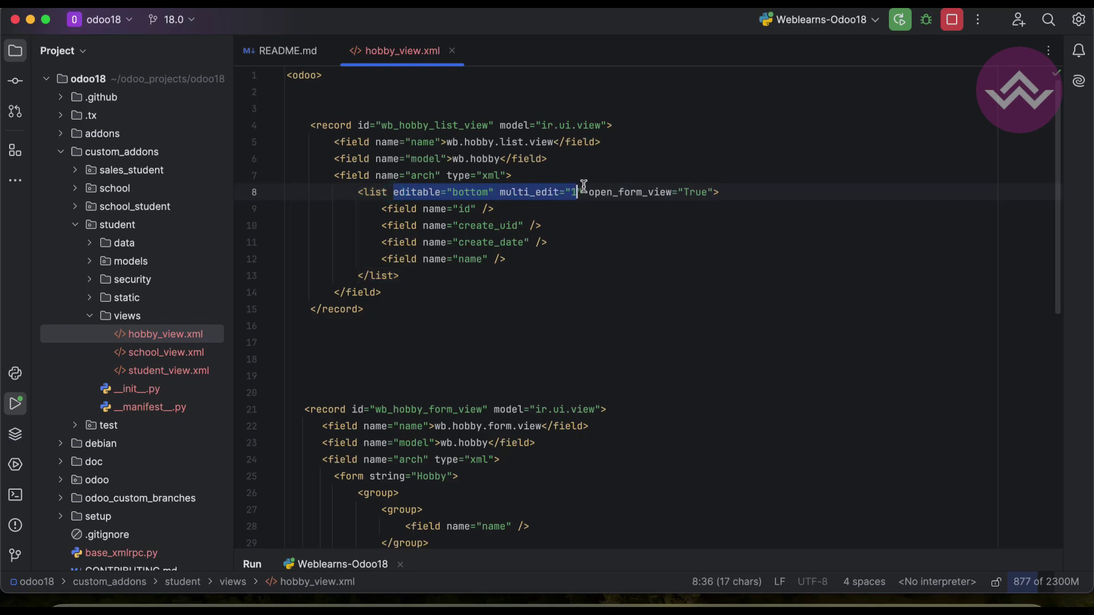
pyautogui.press('BackSpace')
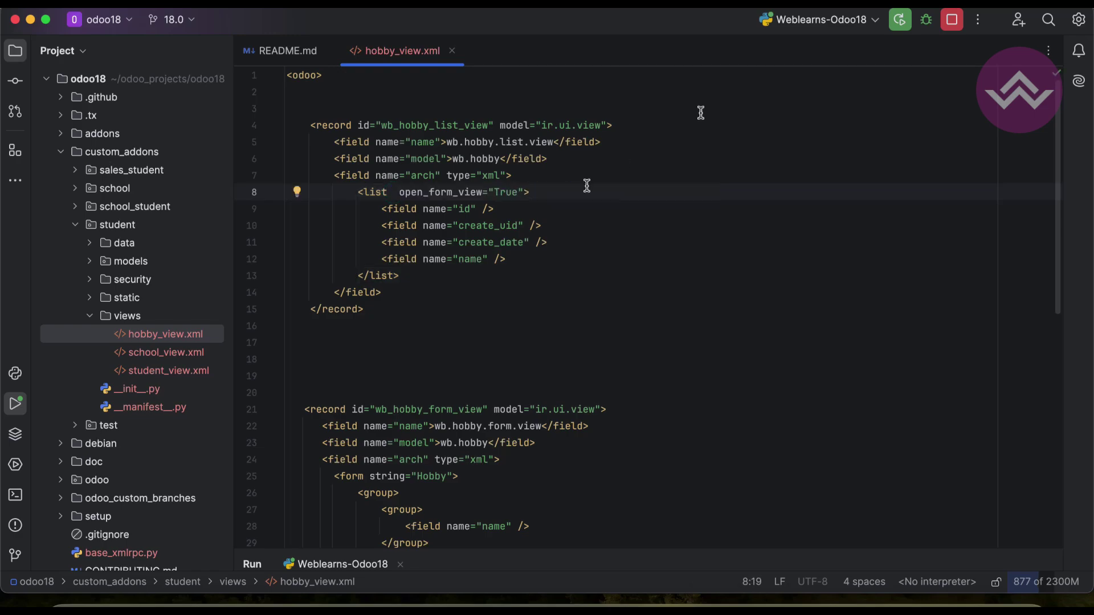
pyautogui.click(952, 20)
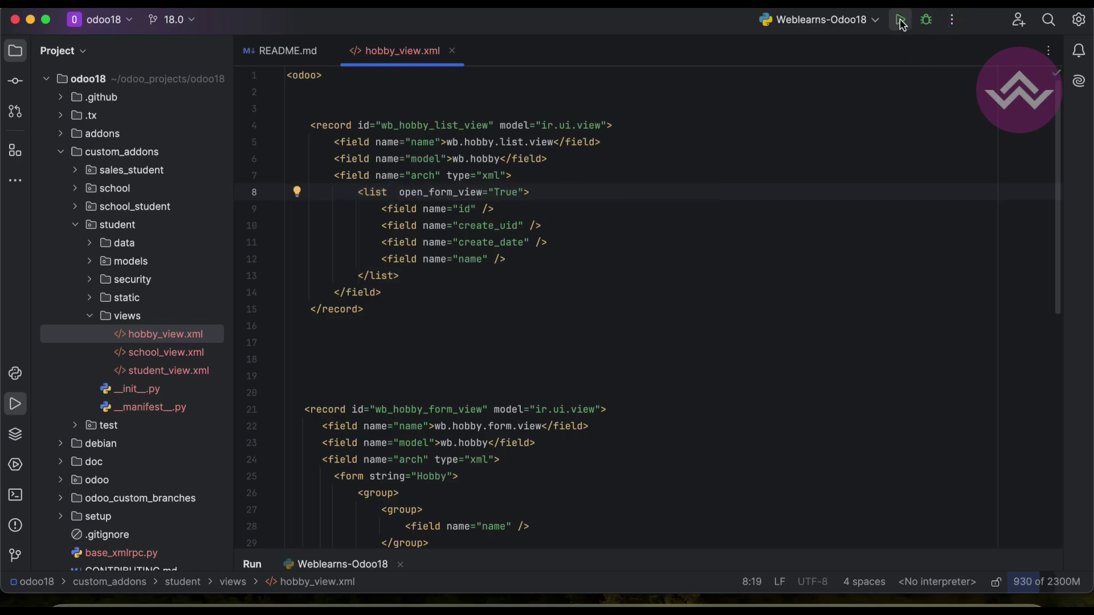
pyautogui.click(900, 20)
# Reload Odoo, open Reading by clicking its row, return to Hobby, then back to PyCharm
pyautogui.click(232, 602)
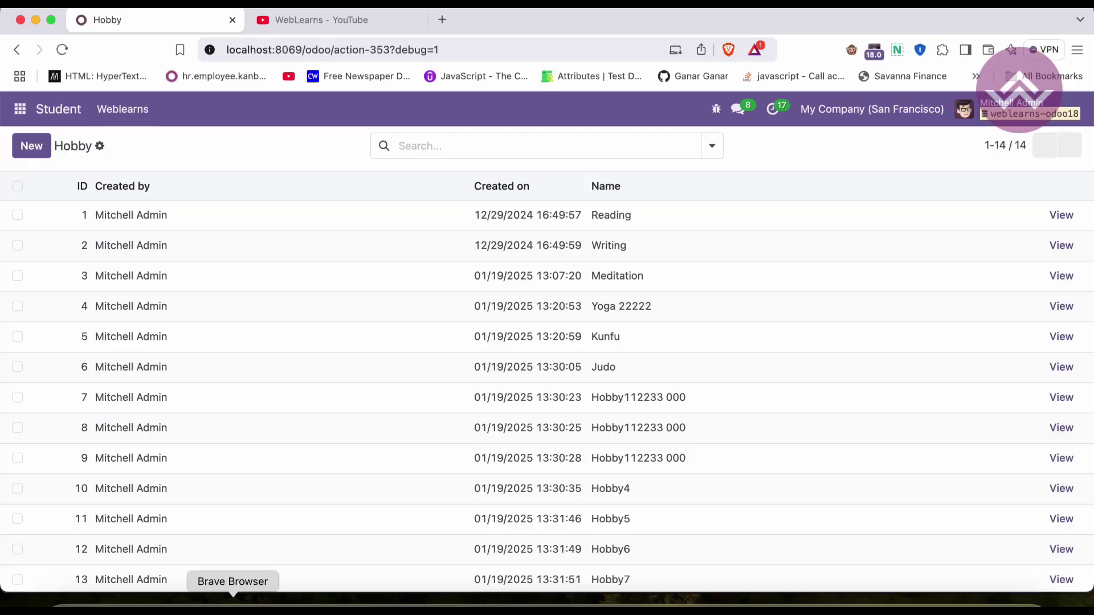
pyautogui.click(63, 48)
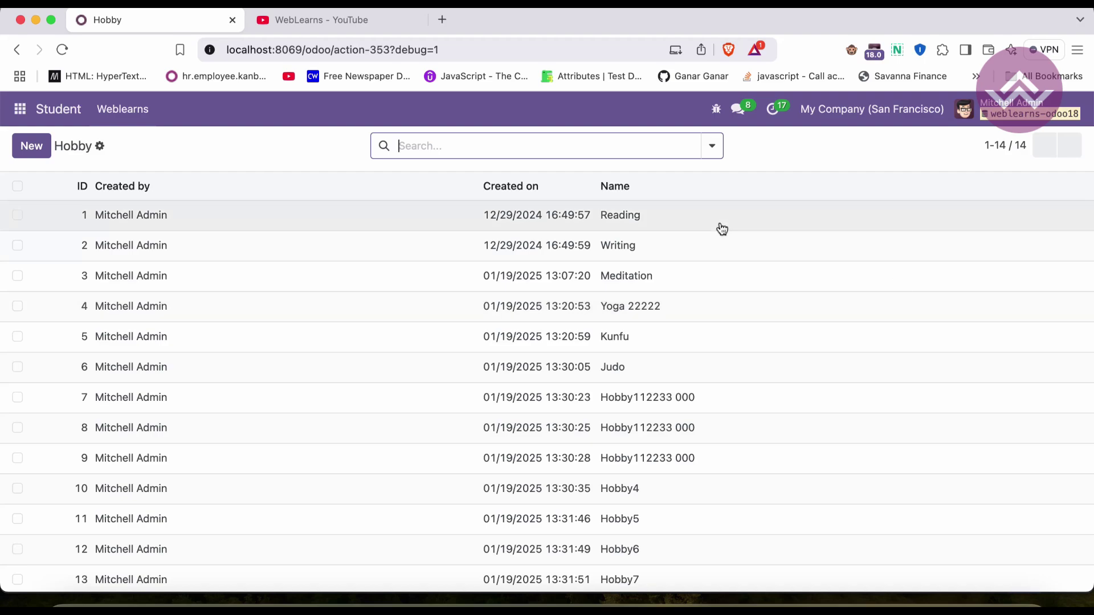
pyautogui.click(720, 224)
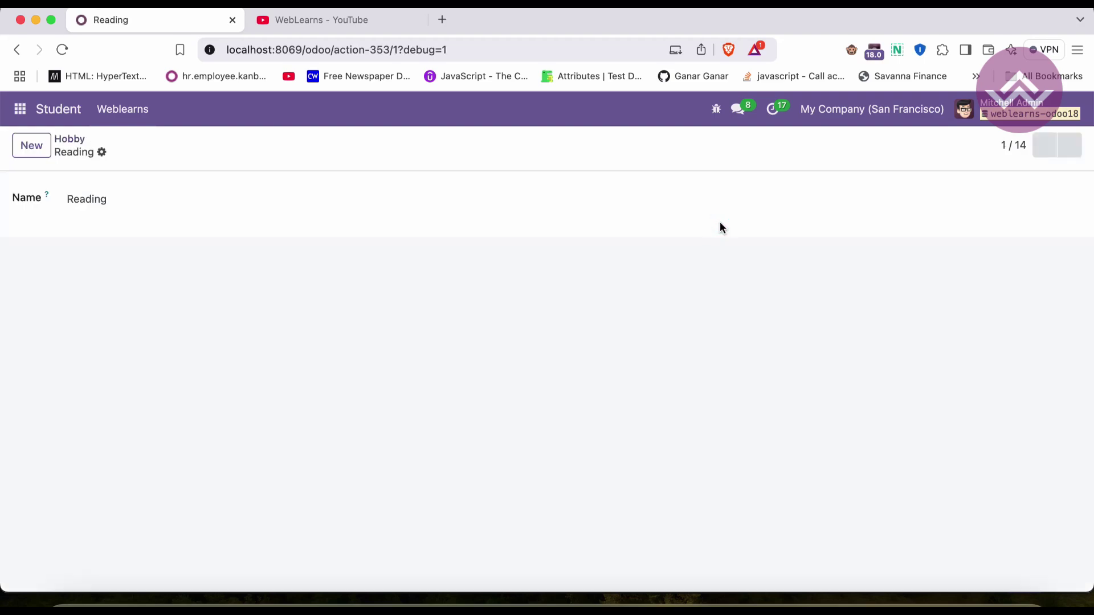
pyautogui.click(69, 139)
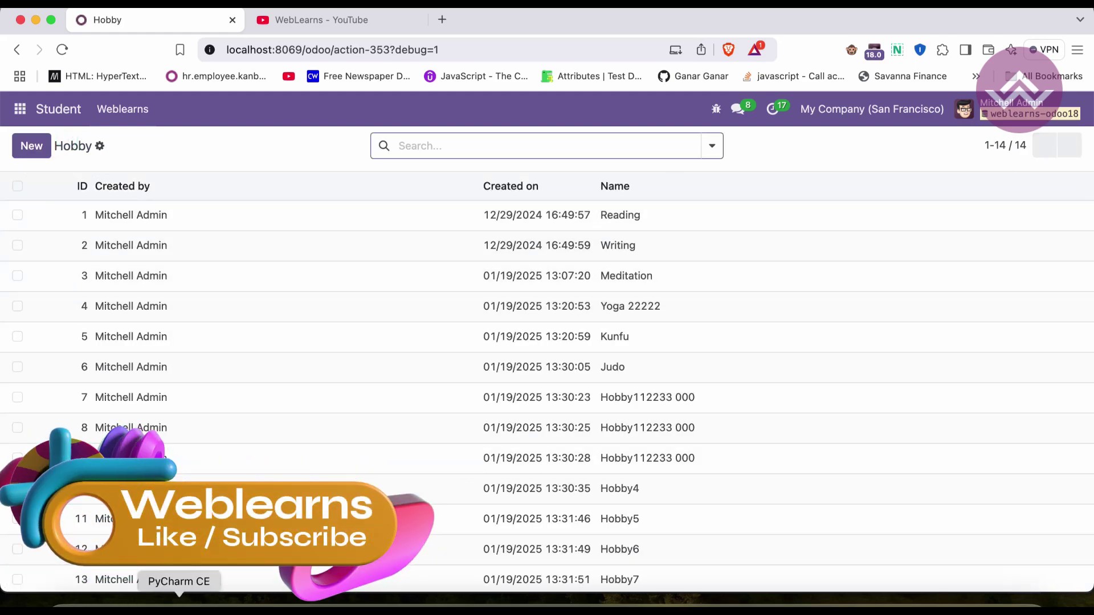
pyautogui.click(179, 603)
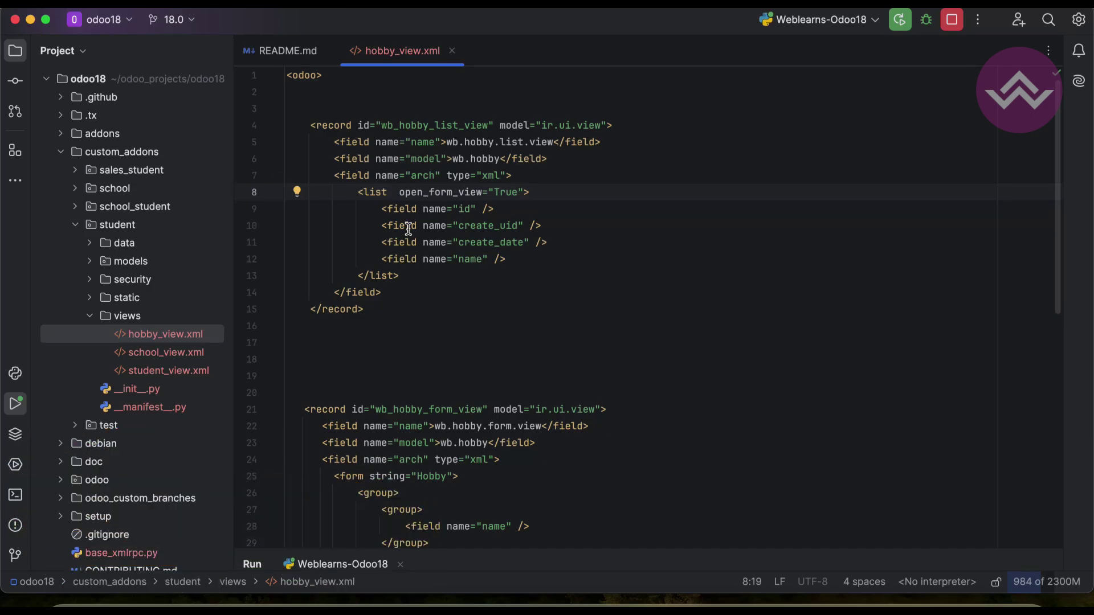
# Restore the pasted list attributes and delete multi_edit="1" from the hobby list view
pyautogui.hotkey('ctrl', 'v')
pyautogui.press('BackSpace')
pyautogui.press('BackSpace')
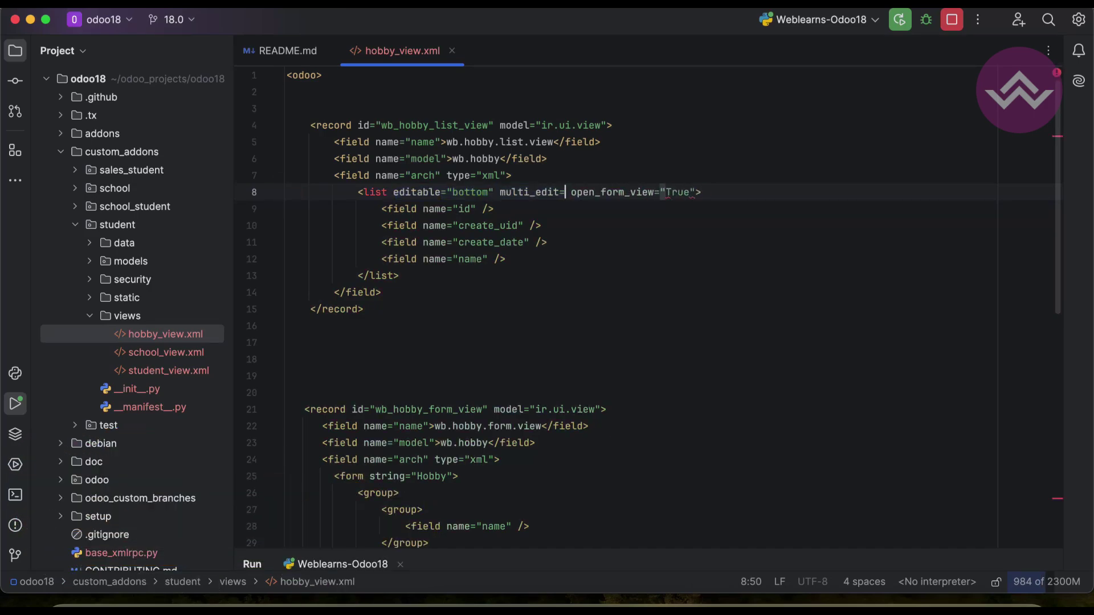
pyautogui.press('BackSpace')
pyautogui.press('BackSpace')
pyautogui.press('BackSpace')
pyautogui.press('BackSpace')
pyautogui.press('BackSpace')
pyautogui.press('BackSpace')
pyautogui.press('BackSpace')
pyautogui.press('BackSpace')
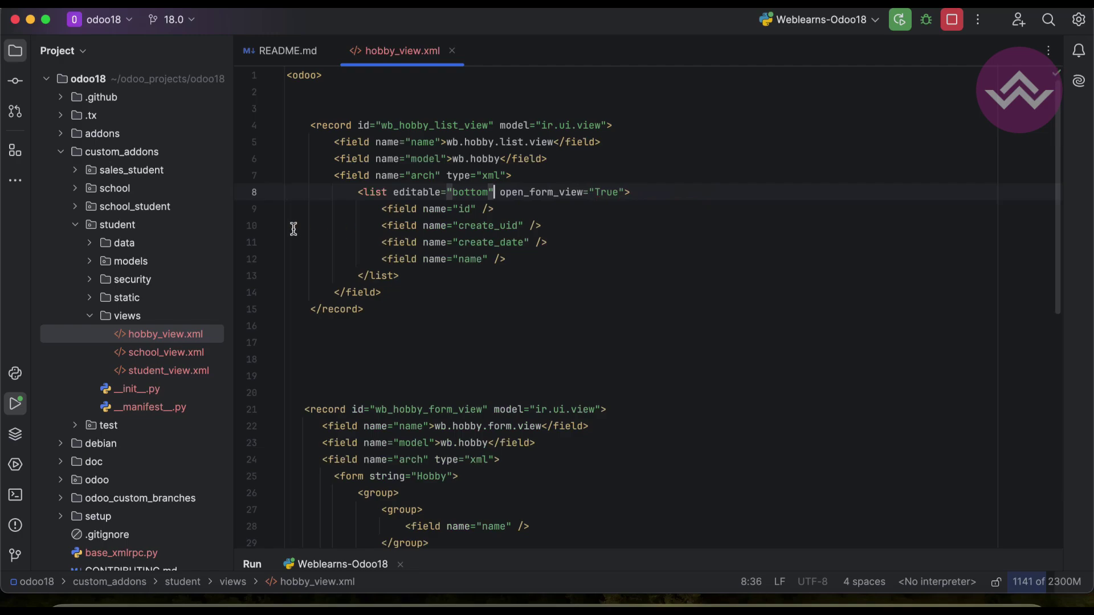
# Check editable="bottom" and open_form_view="True", then restart the Odoo server from PyCharm
pyautogui.doubleClick(424, 194)
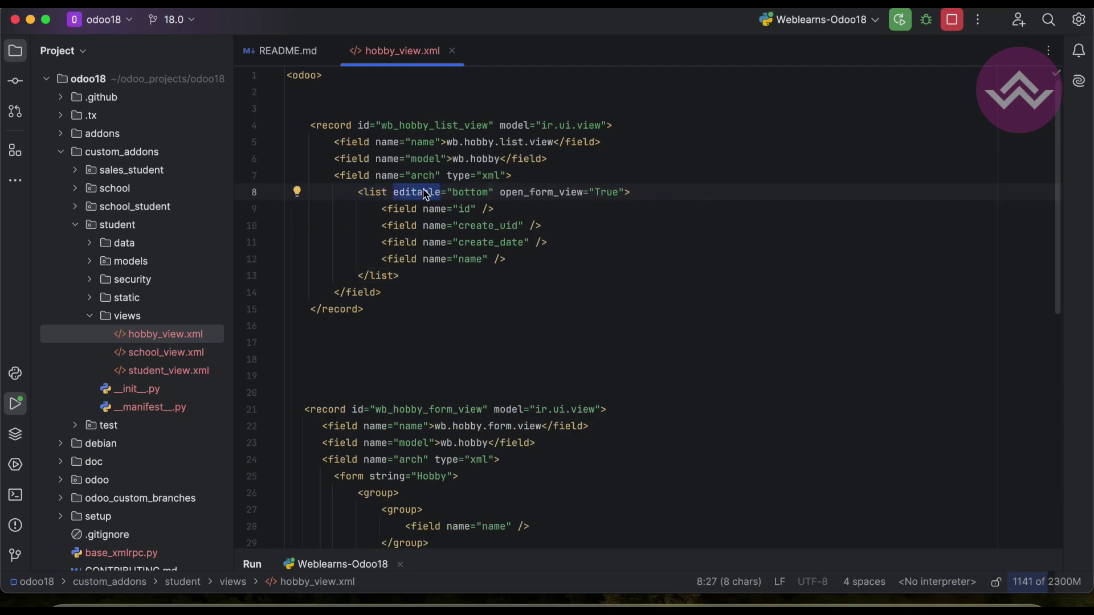
pyautogui.doubleClick(465, 192)
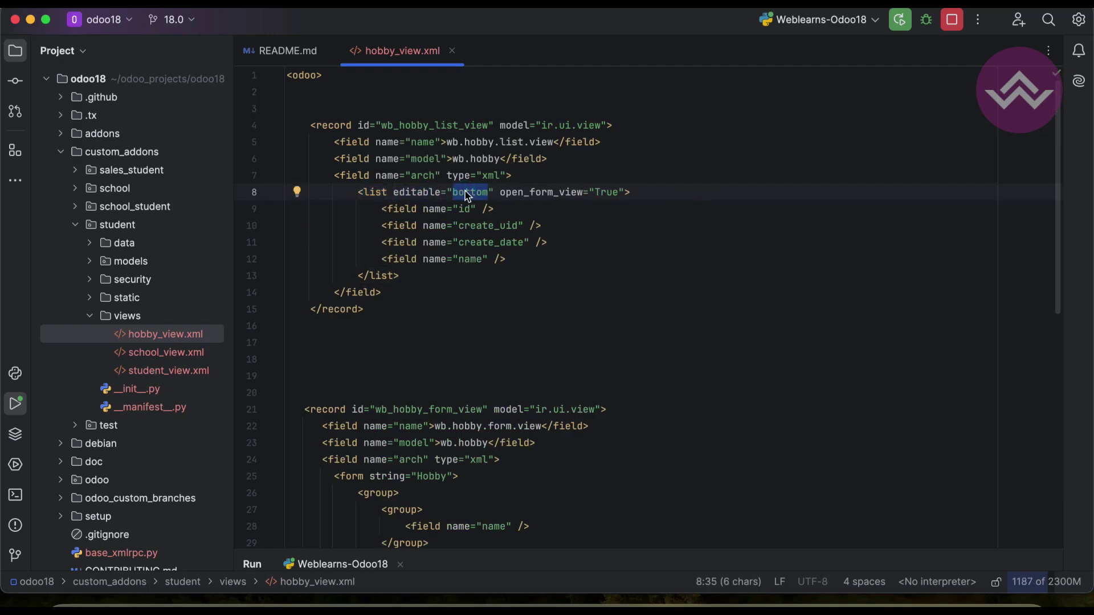
pyautogui.doubleClick(400, 192)
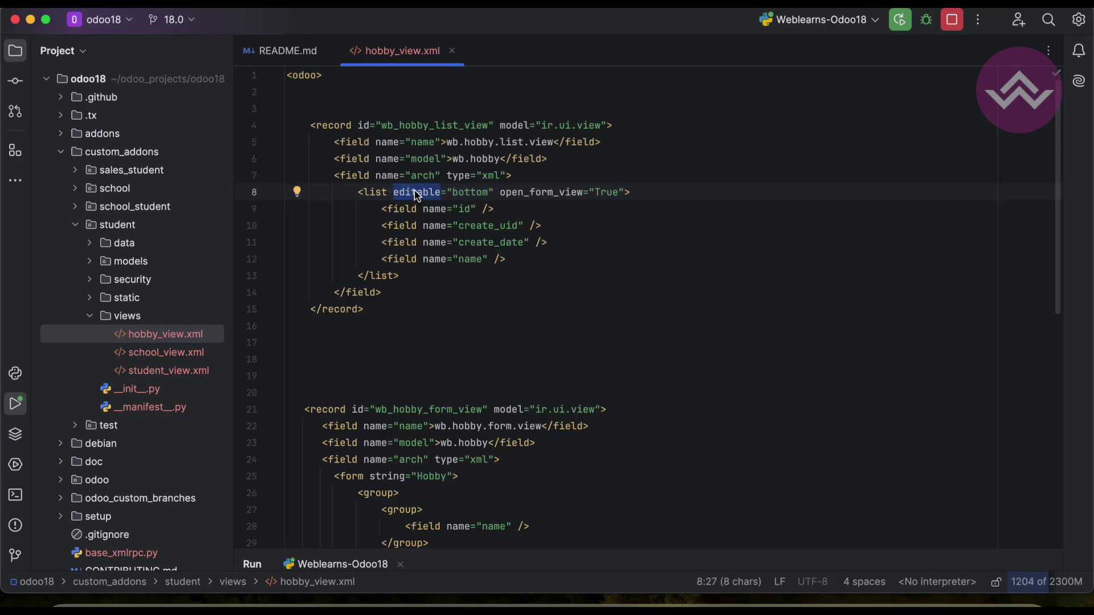
pyautogui.doubleClick(530, 193)
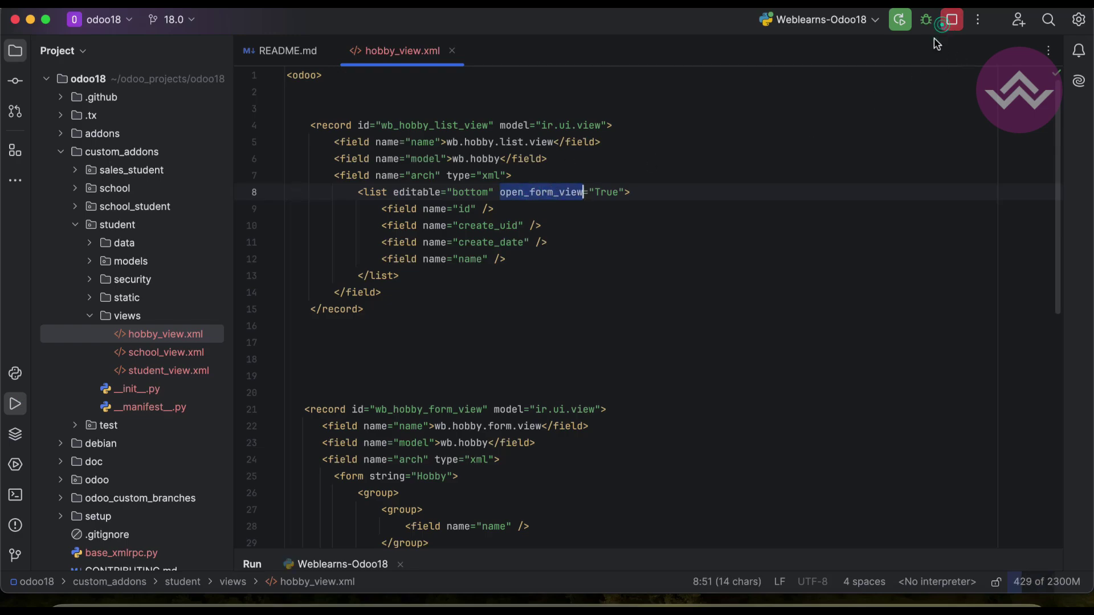
pyautogui.click(952, 20)
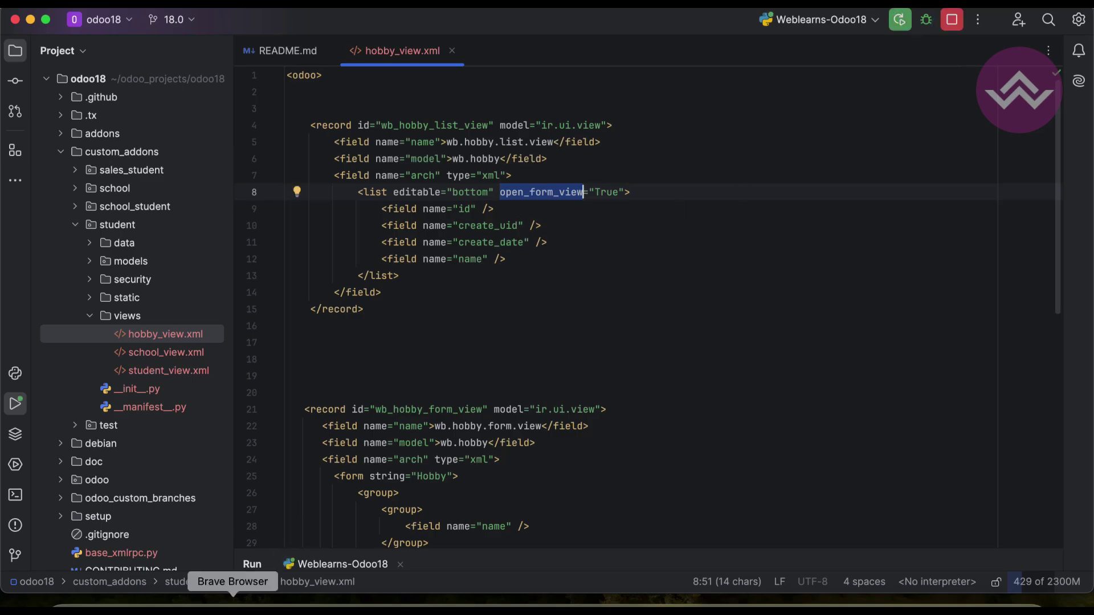
pyautogui.click(233, 599)
# Reload the Hobby list, open Reading's form via View, and return to the list
pyautogui.click(63, 52)
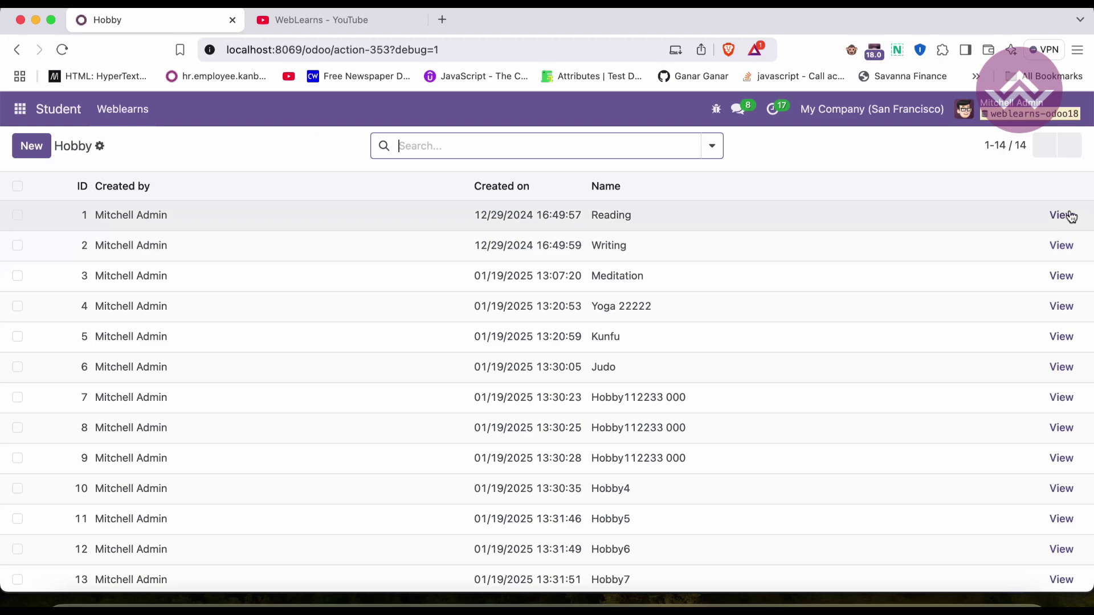
pyautogui.click(1062, 216)
pyautogui.click(72, 140)
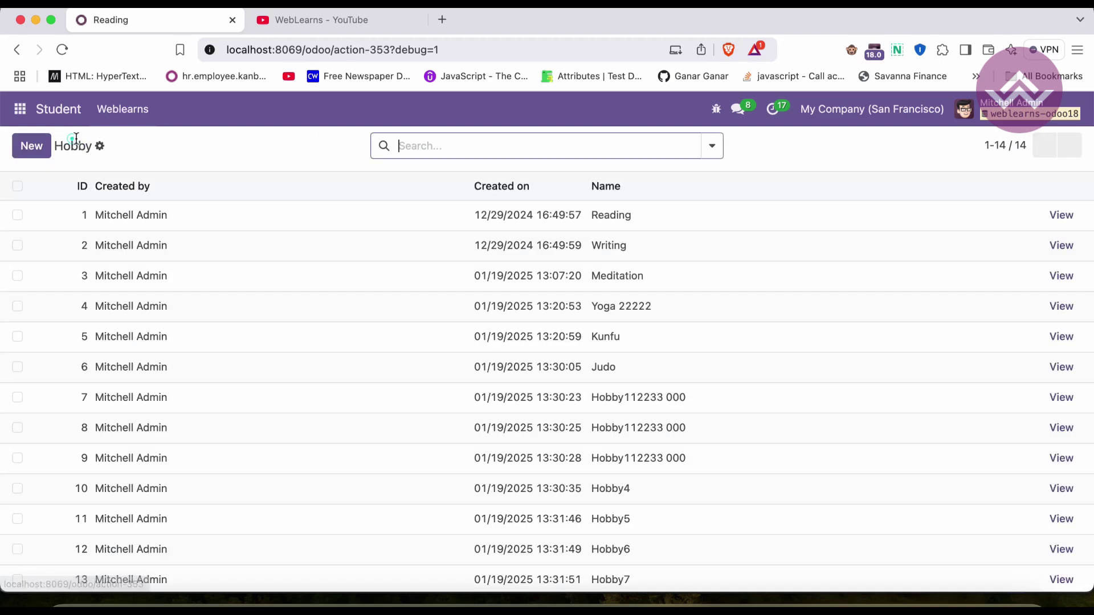
pyautogui.scroll(-2, 1059, 500)
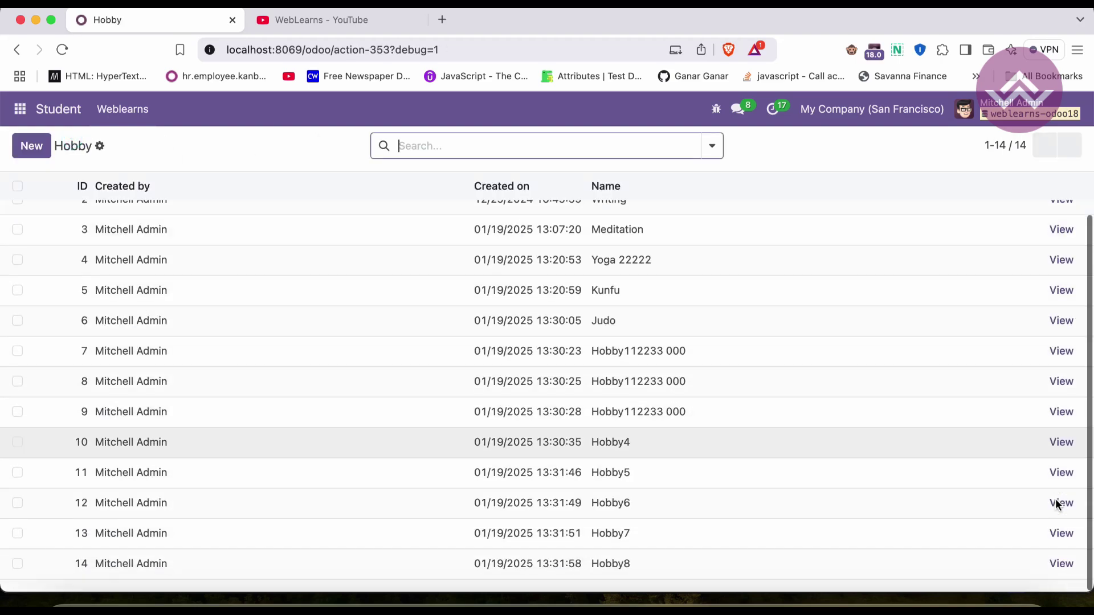
pyautogui.scroll(2, 1059, 500)
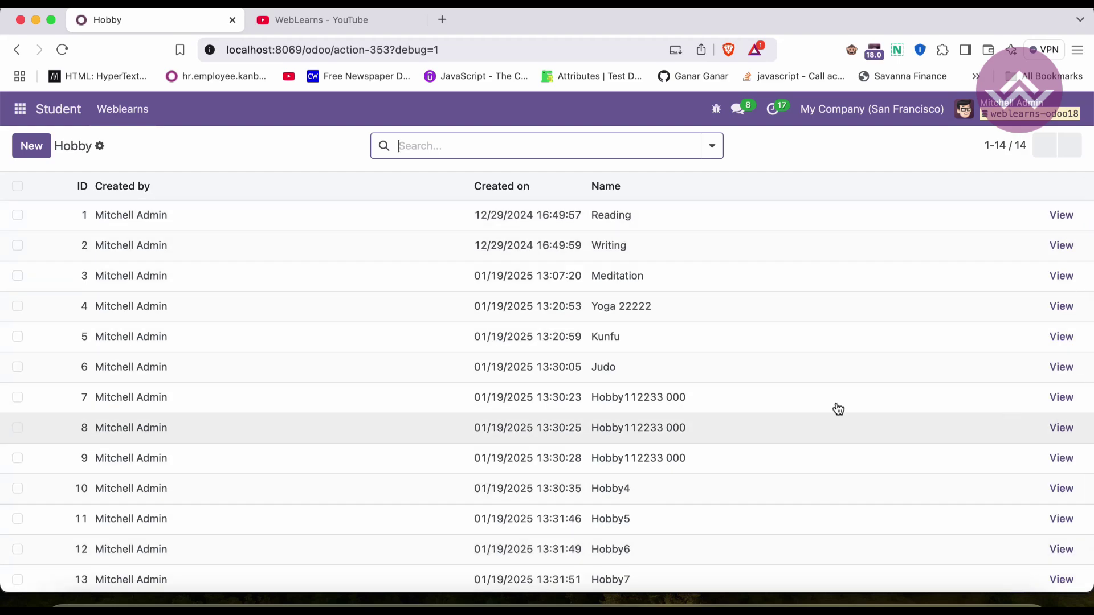